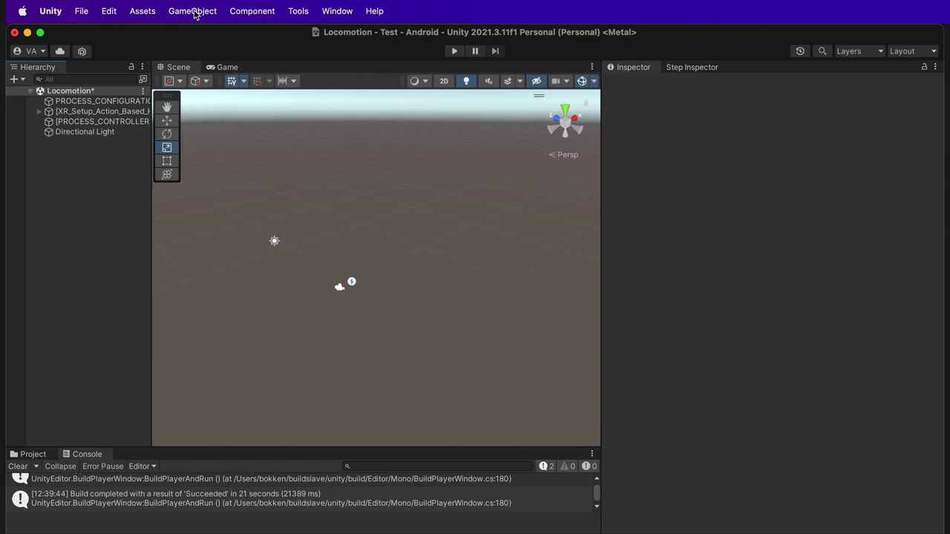
Step: Add a 3D plane to the scene and set its scale to 2 on the X, Y and Z axes
left_click(195, 11)
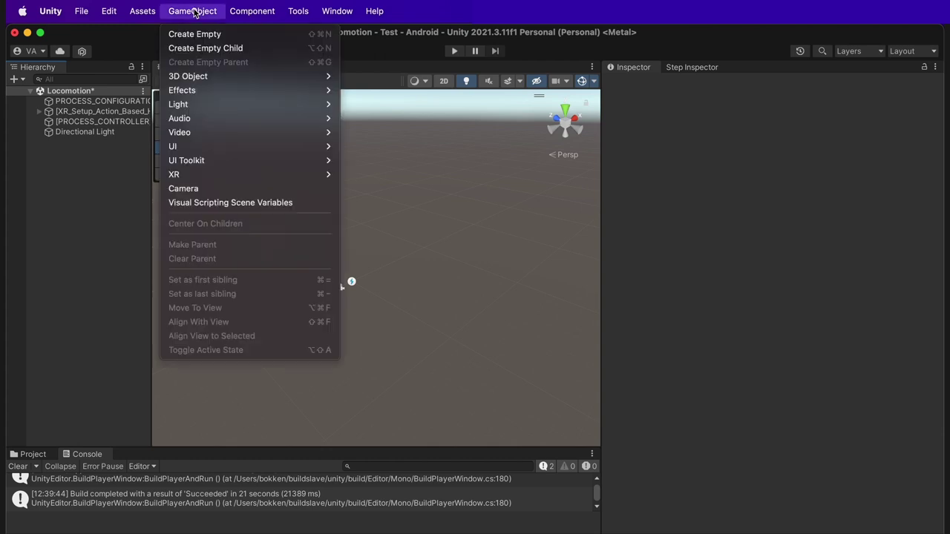
mouse_move(251, 78)
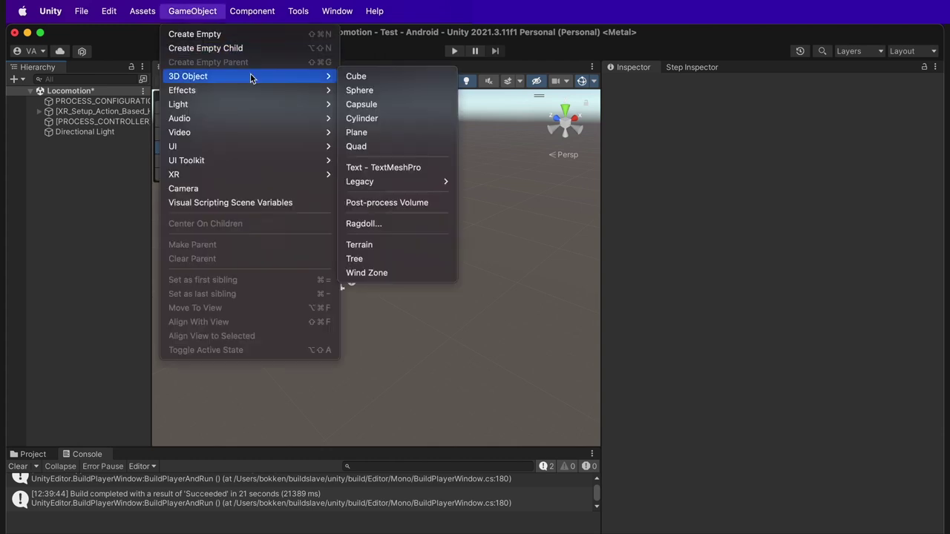
left_click(404, 133)
left_click(786, 158)
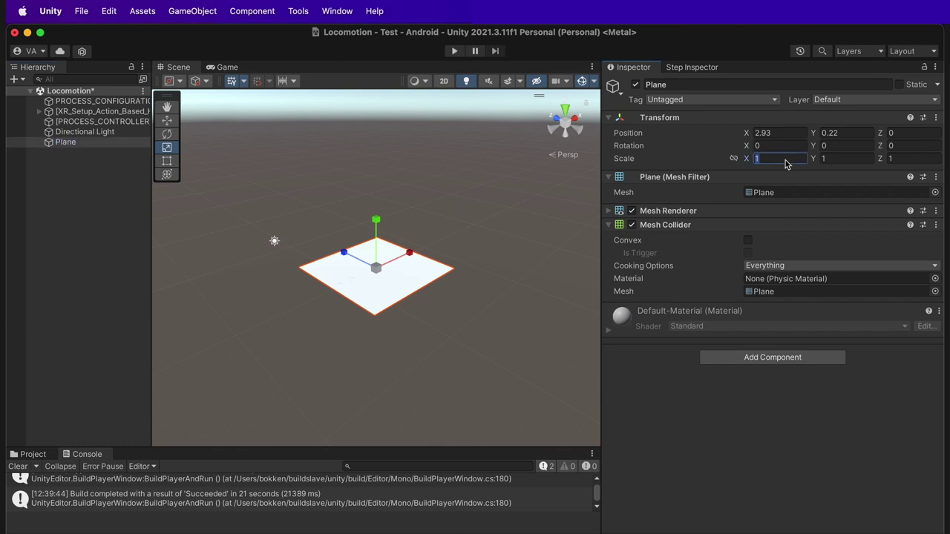
key("BackSpace")
type("2")
left_click(840, 158)
type("2")
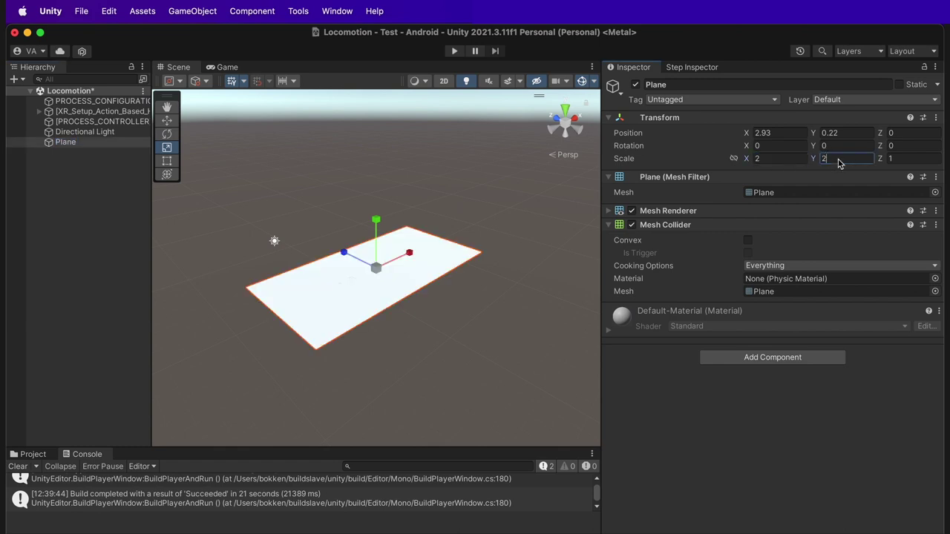
left_click(918, 155)
type("2")
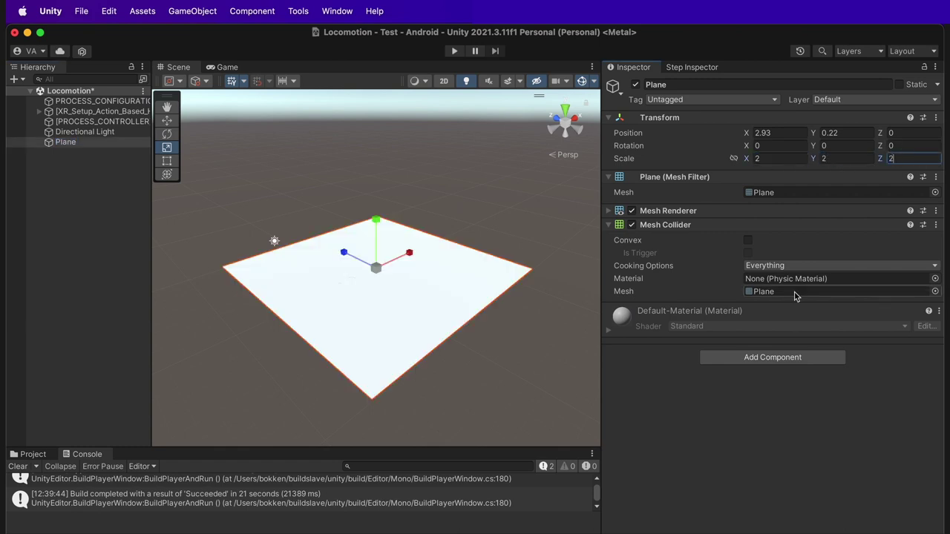
Step: Assign the plane to the XR Teleport layer
left_click(608, 226)
left_click(610, 227)
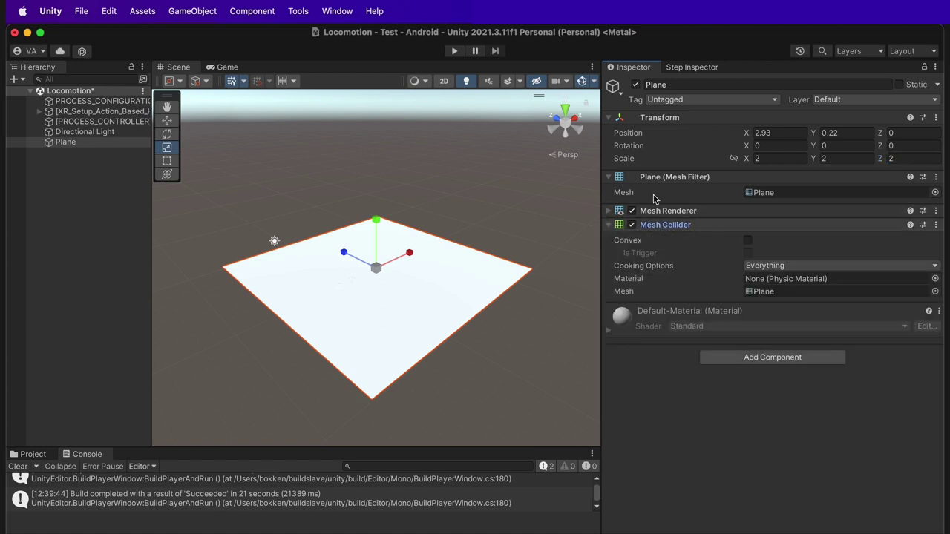
left_click(843, 101)
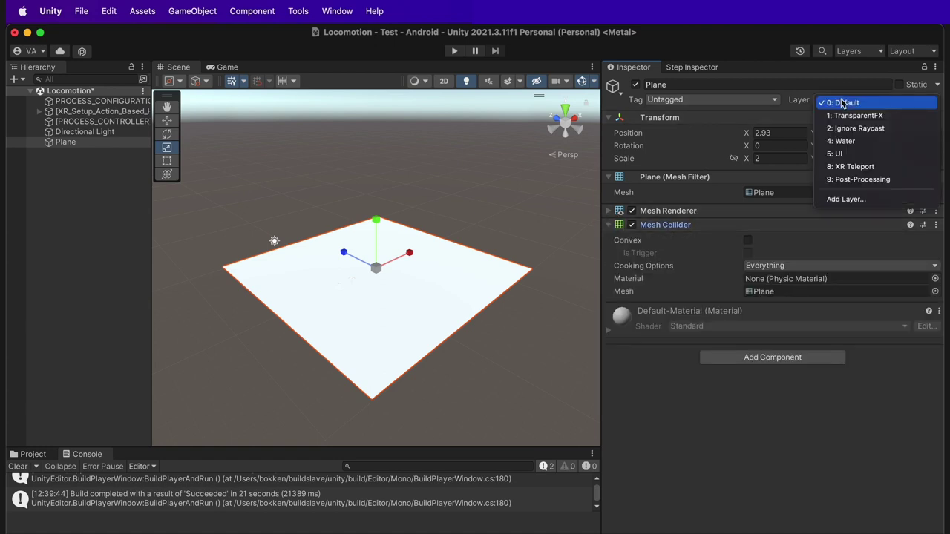
left_click(853, 167)
Step: Add a Teleportation Area component to the plane
left_click(761, 360)
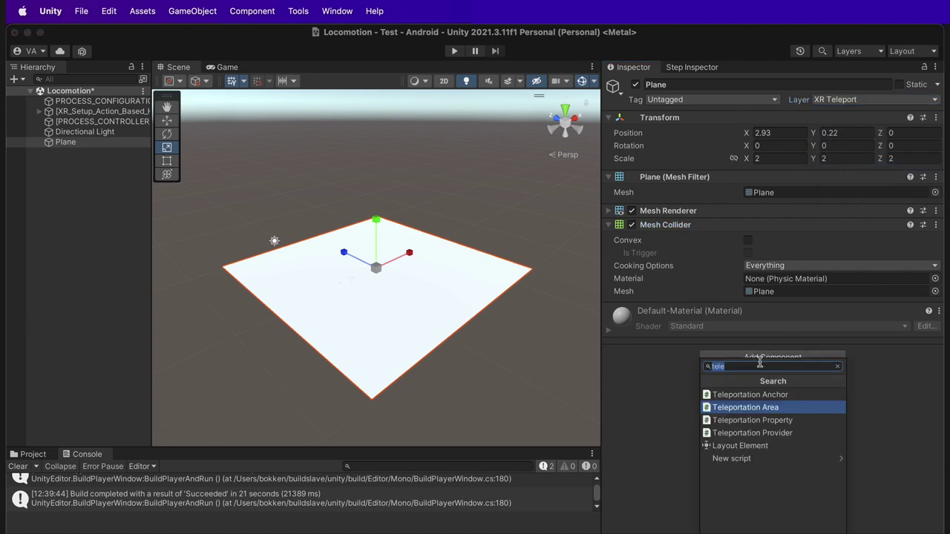
type("tel")
left_click(774, 408)
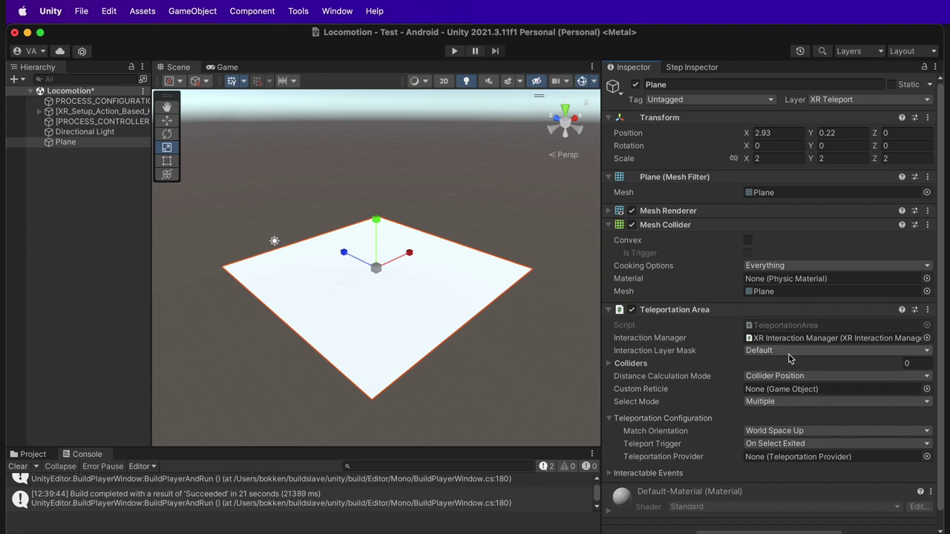
Step: Set the Teleportation Area's interaction layer mask to XR Teleport only, with Default removed
left_click(789, 353)
left_click(786, 419)
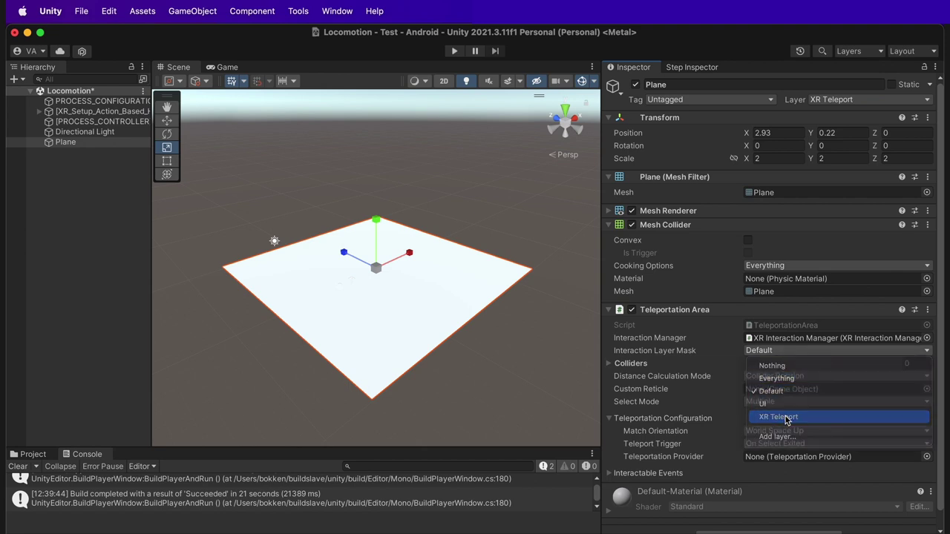
left_click(759, 354)
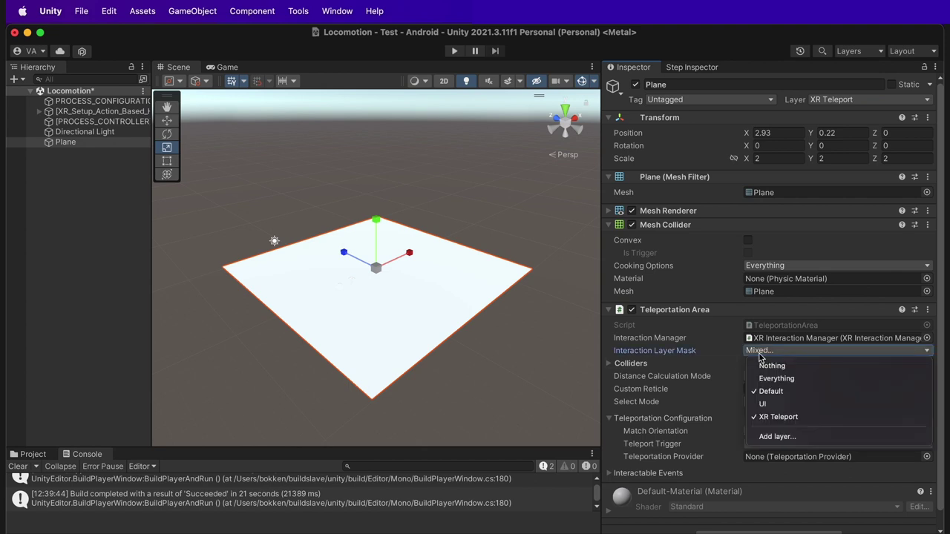
left_click(769, 391)
left_click(533, 388)
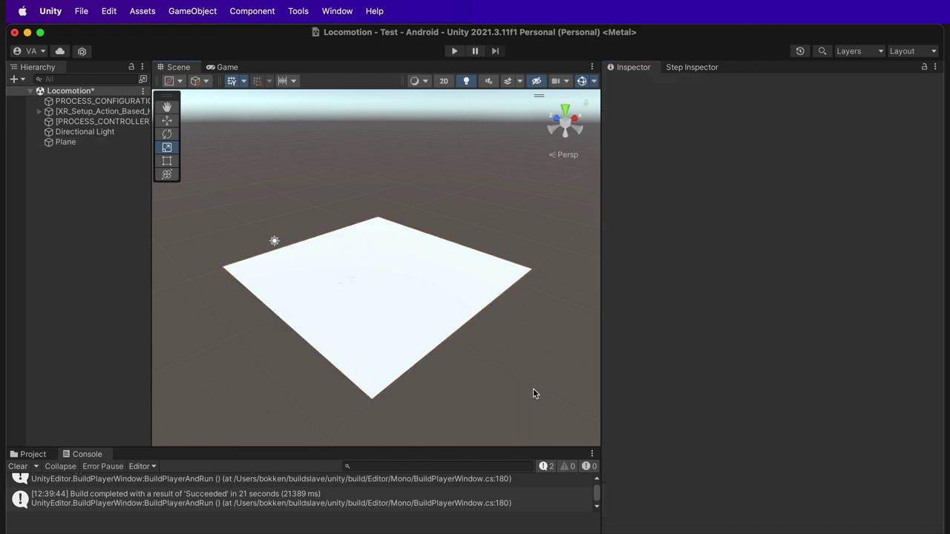
Step: Set the XR Ray Interactor's interaction layer mask to XR Teleport on both the left and right teleport controllers of the XR Rig
left_click(441, 304)
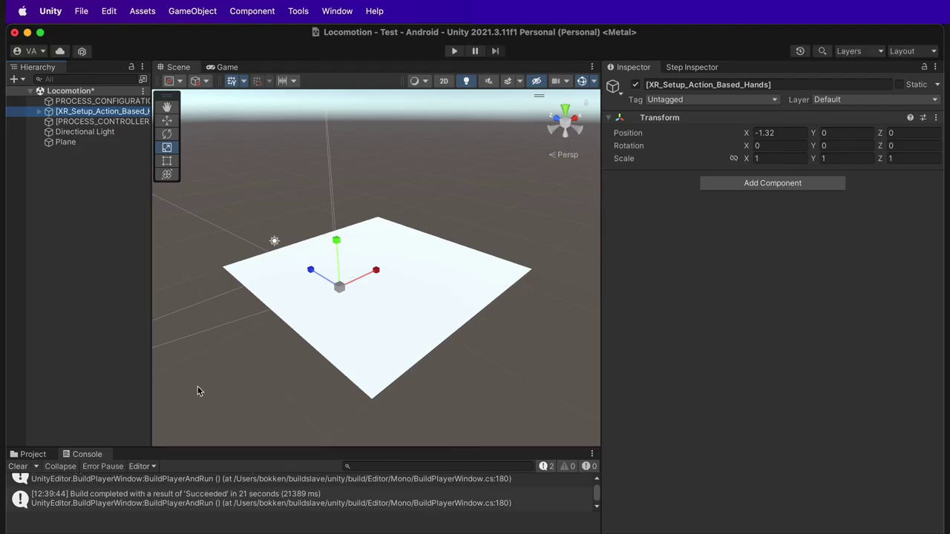
left_click(39, 112)
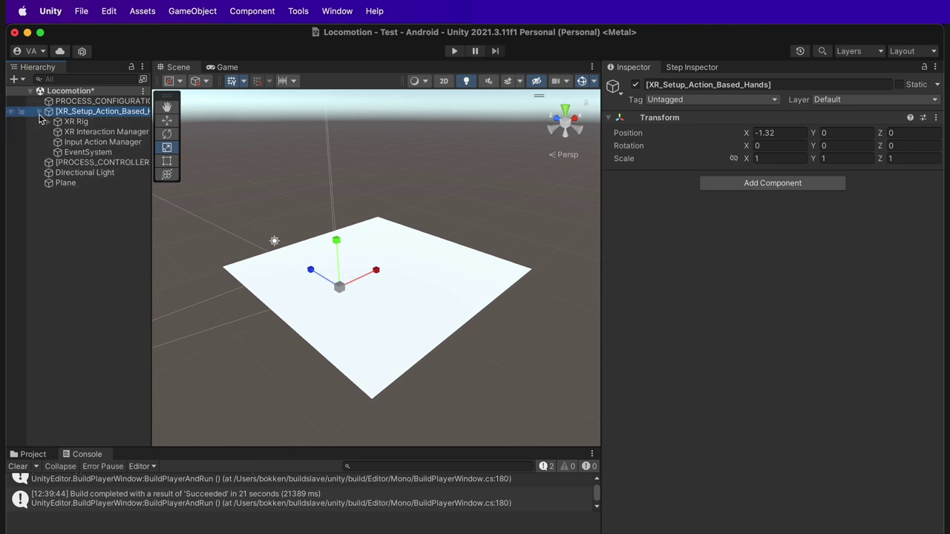
left_click(48, 121)
left_click(56, 132)
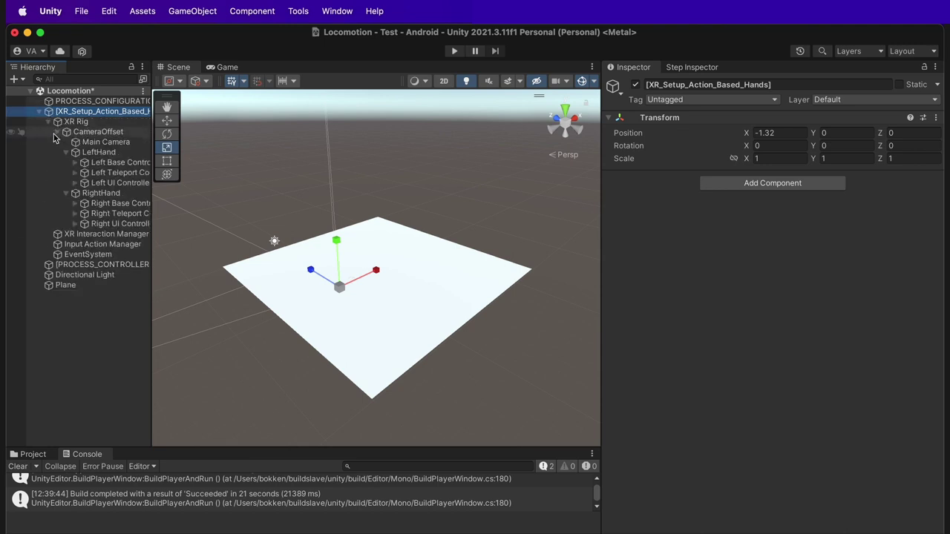
left_click(113, 173)
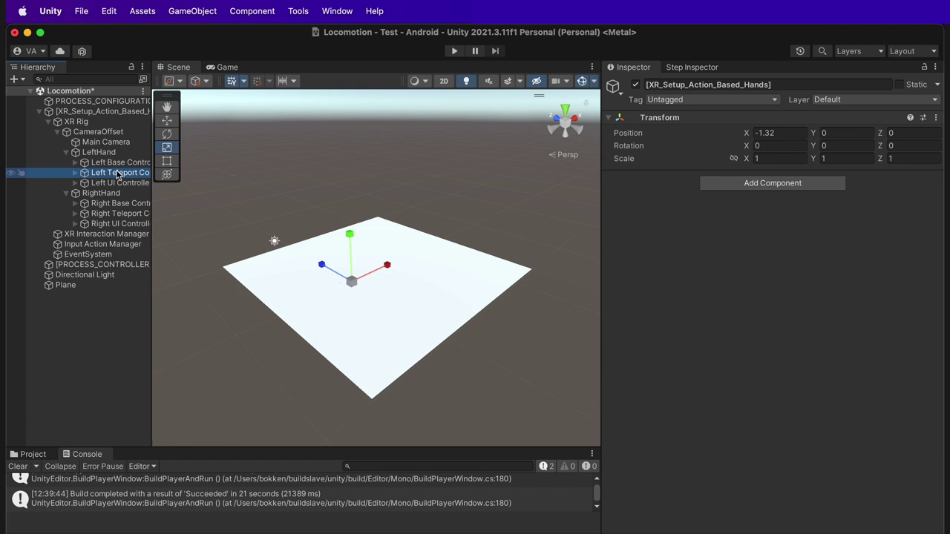
left_click(127, 215, "super")
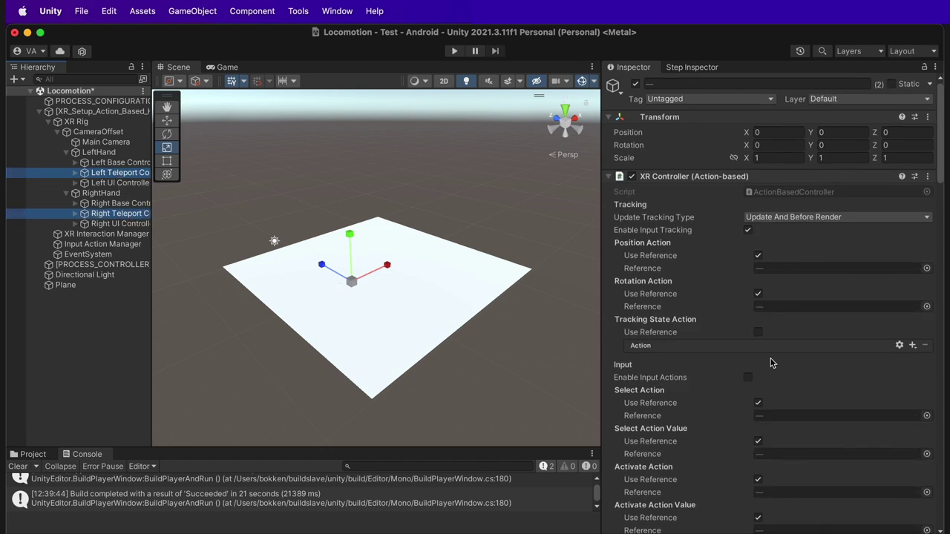
scroll(770, 362, "down", 15)
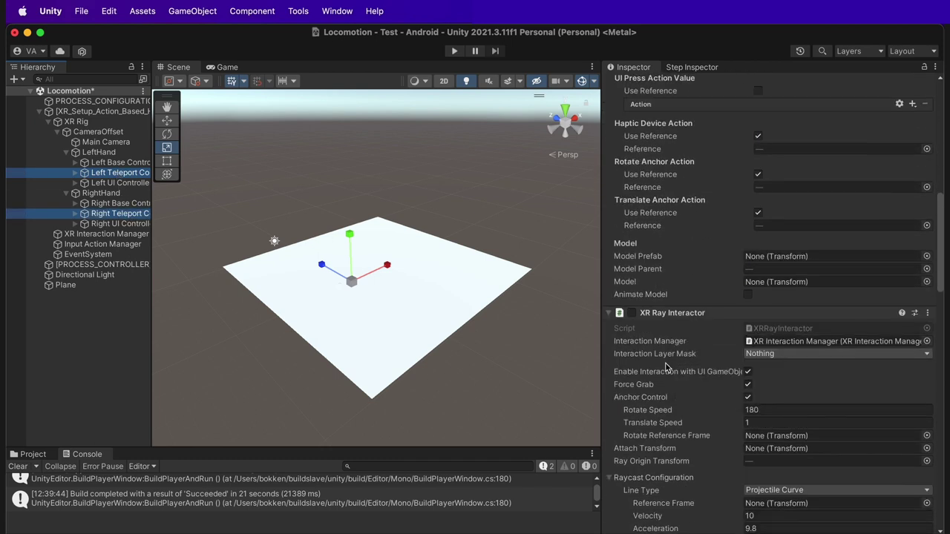
left_click(776, 355)
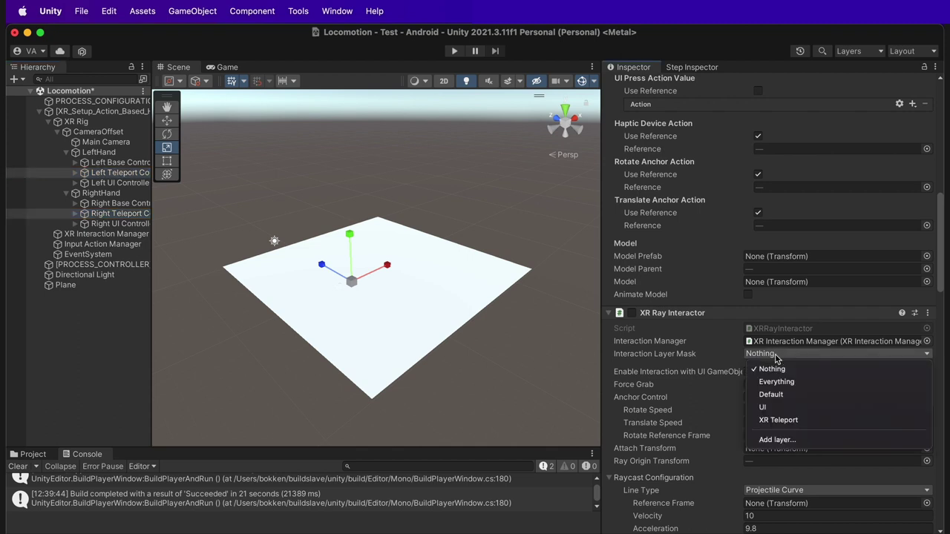
left_click(789, 423)
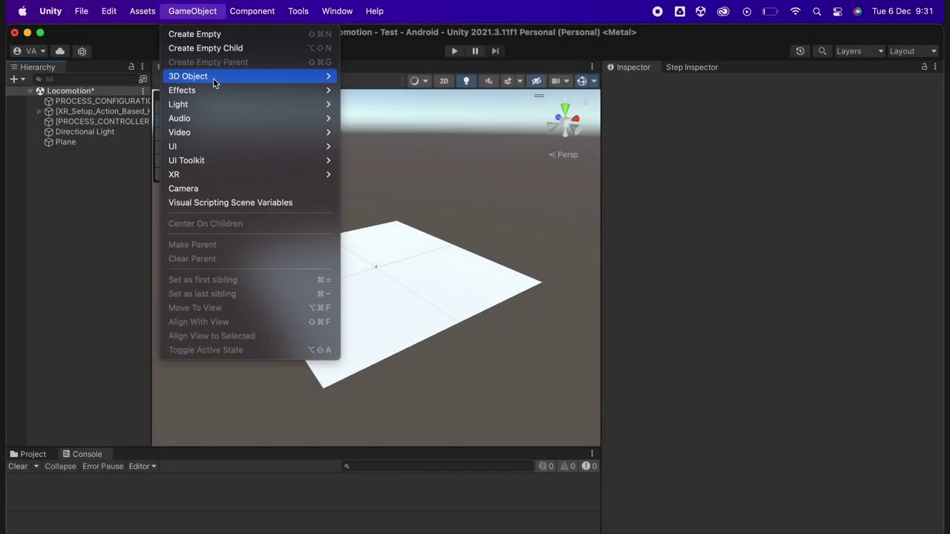
Step: Add a cube to the scene and stretch it along the Z axis to a scale of about 2.45
mouse_move(213, 78)
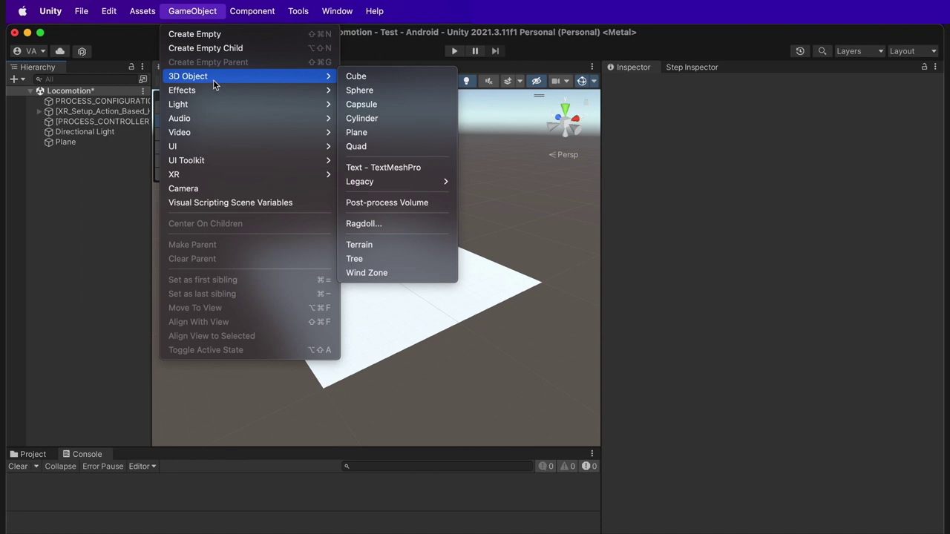
left_click(390, 74)
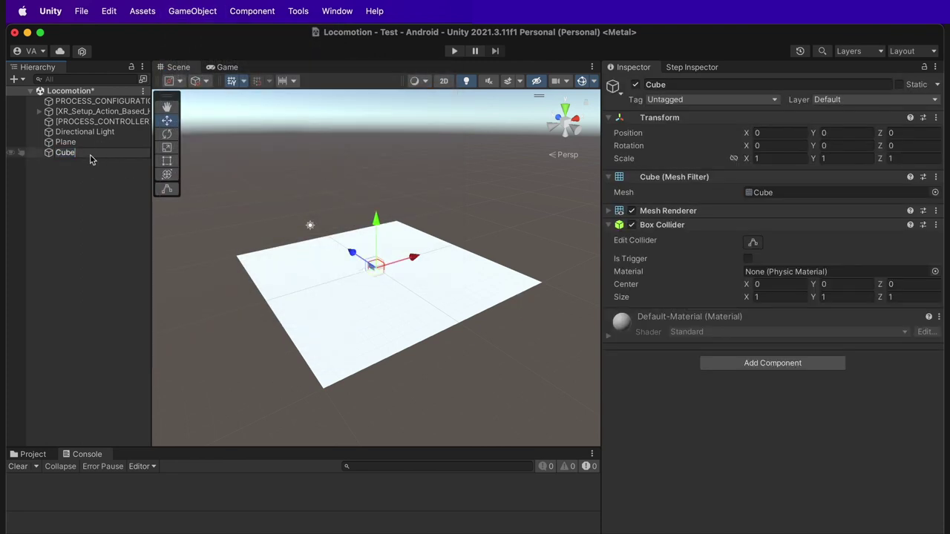
left_click(90, 159)
left_click(128, 156)
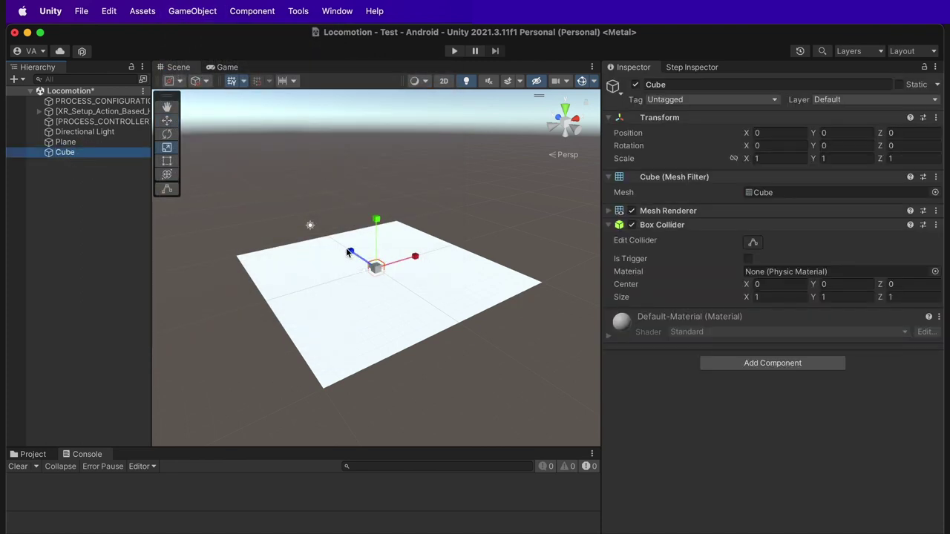
left_click_drag(349, 253, 305, 232)
Step: Set the cube's Y position to 0.5 and move it along the X axis to about 6.2
left_click(866, 132)
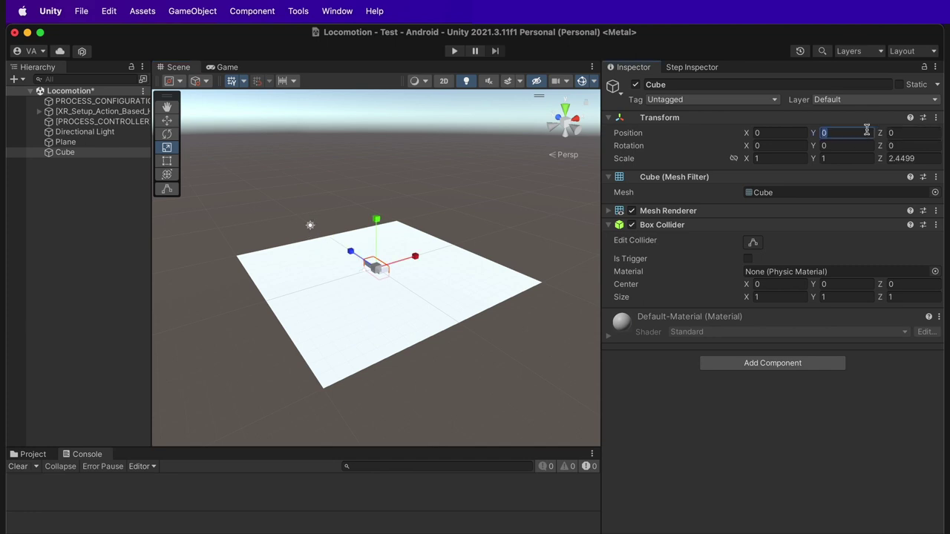
type(".5")
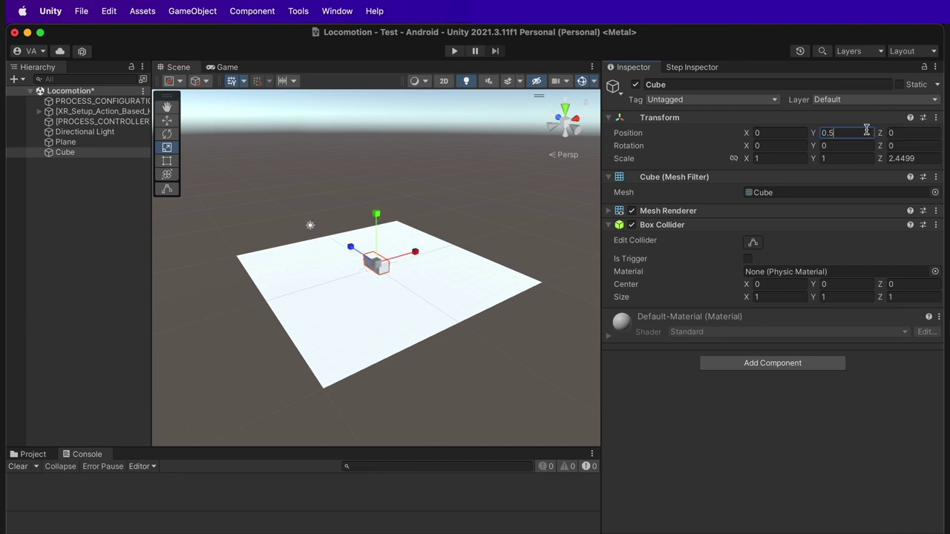
type("ew")
left_click_drag(422, 260, 461, 245)
Step: Create an empty object named "Teleport Point A" and move it along X to about 4.29, in front of the cube
left_click(192, 10)
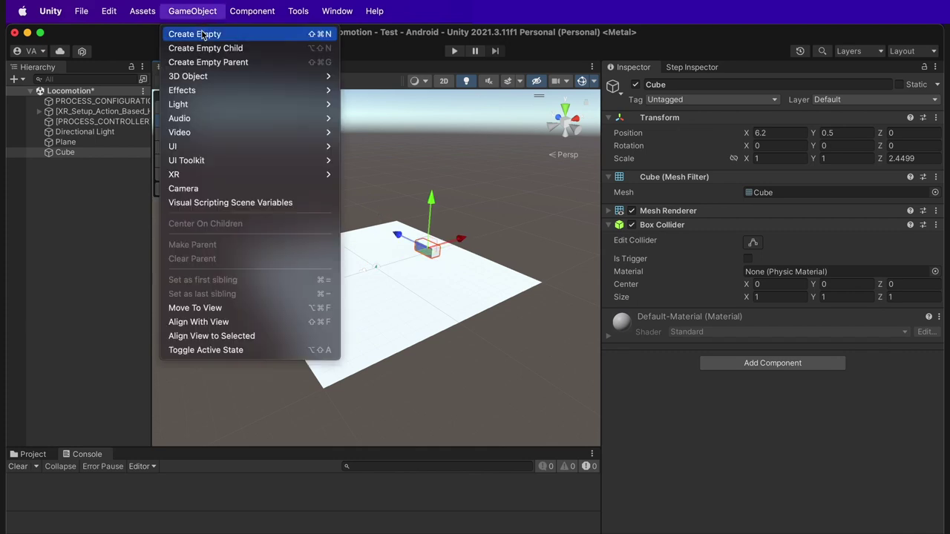
left_click(199, 34)
left_click(724, 85)
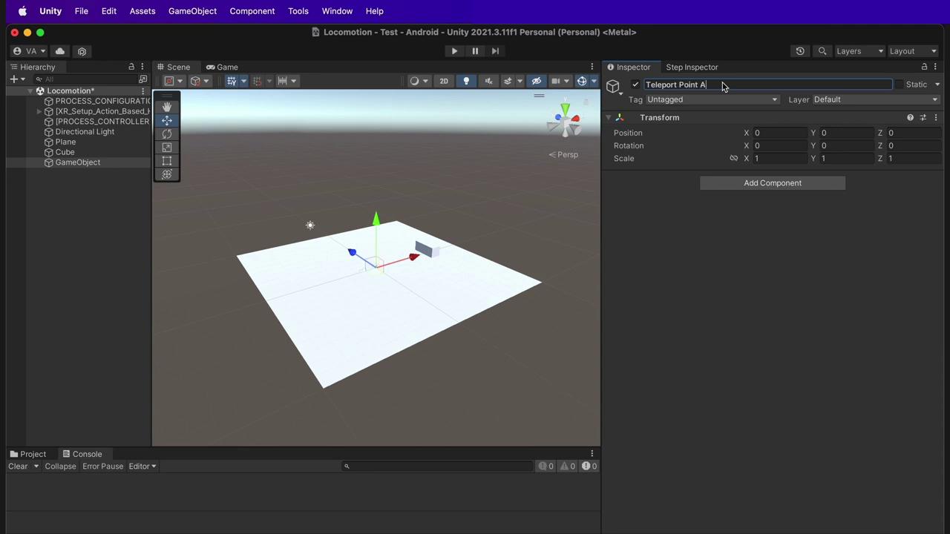
left_click_drag(413, 257, 449, 254)
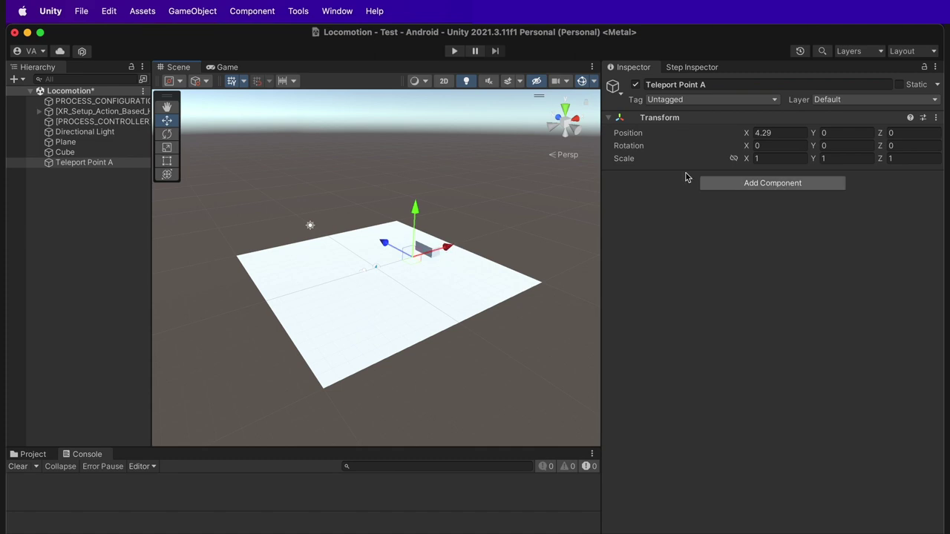
Step: In VR Builder's Process Editor, add a new step to Chapter 1 and connect the Start node to it
left_click(337, 11)
mouse_move(298, 17)
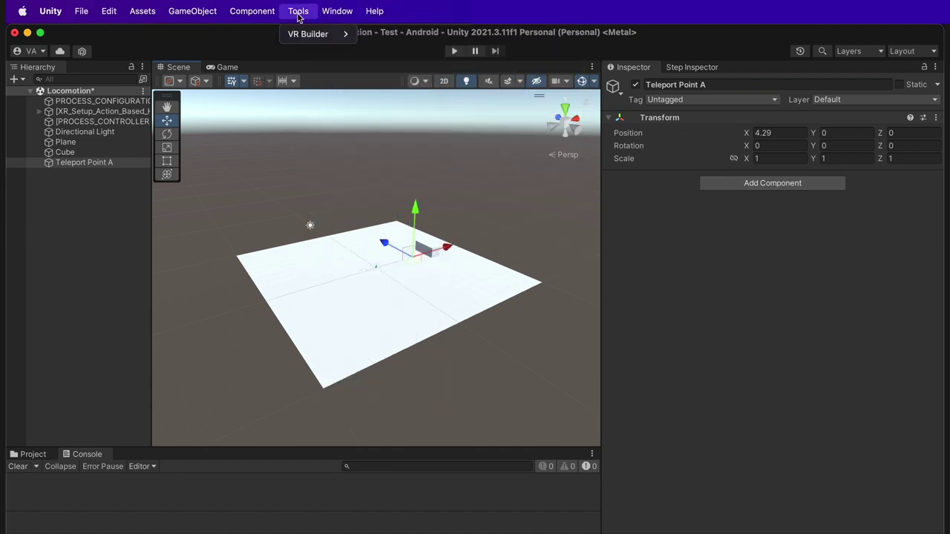
mouse_move(308, 33)
left_click(388, 74)
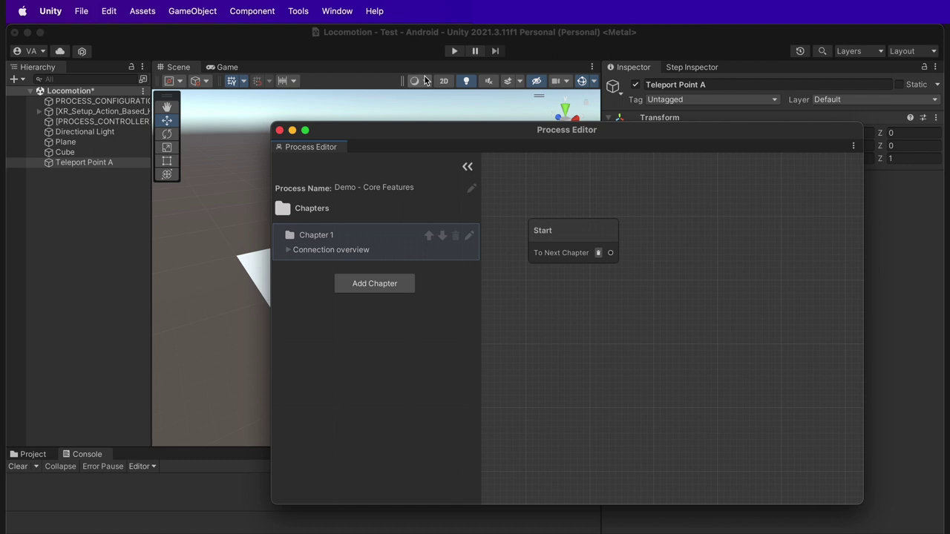
right_click(652, 262)
mouse_move(680, 276)
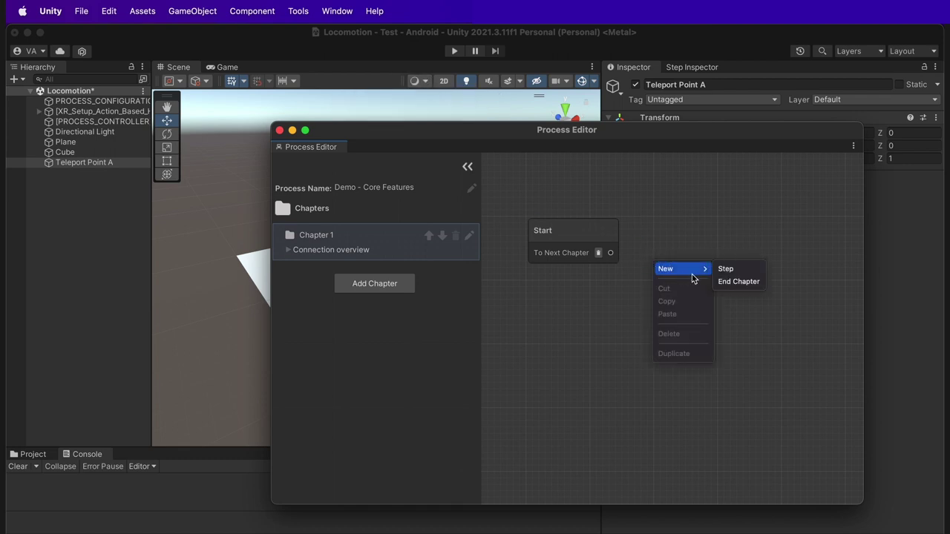
left_click(726, 270)
left_click_drag(610, 252, 679, 230)
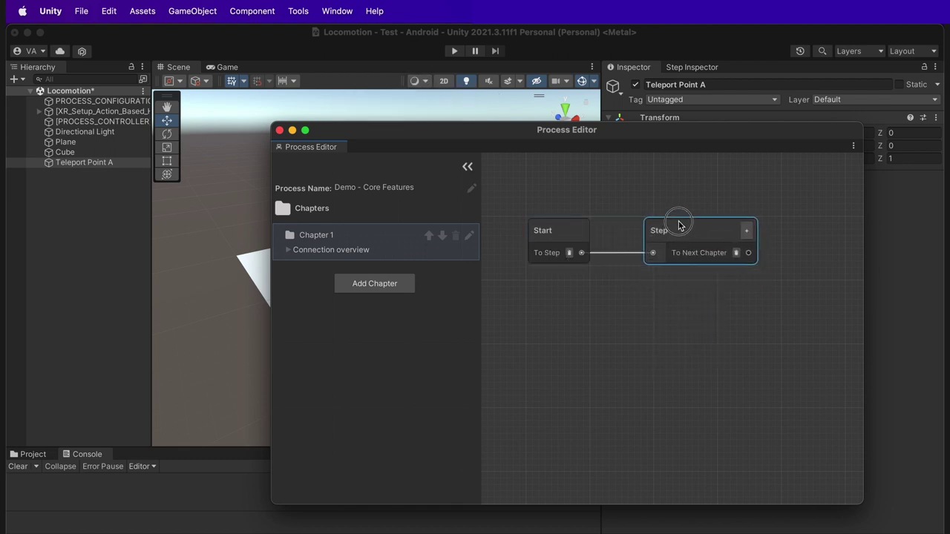
Step: Add a VR User Teleport condition to the step's transition, assign Teleport Point A as its teleportation point and auto-fix its missing configuration
left_click(912, 211)
left_click(706, 68)
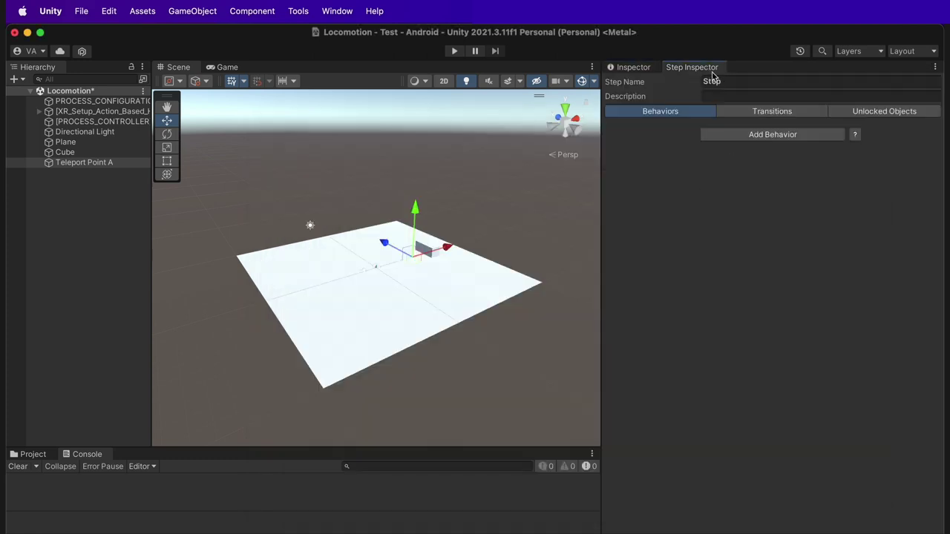
left_click(760, 113)
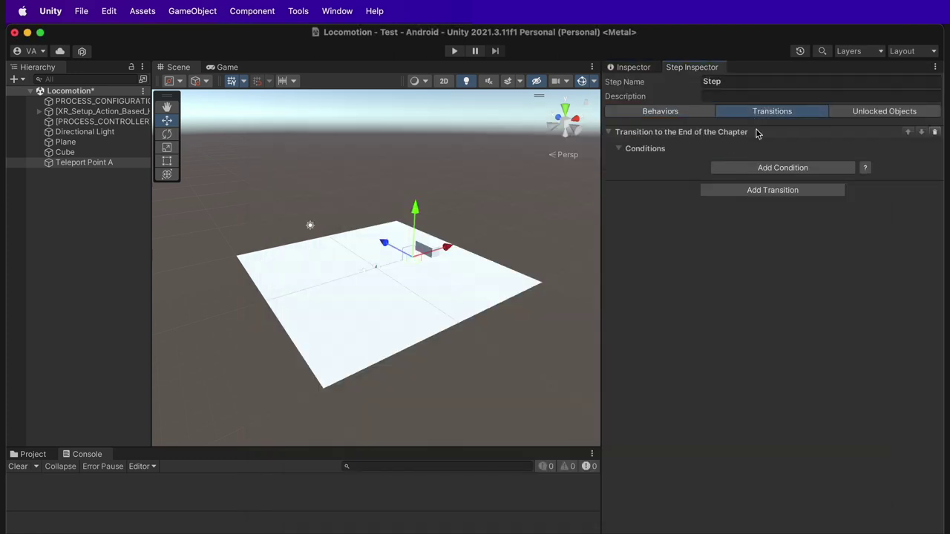
left_click(763, 174)
mouse_move(787, 229)
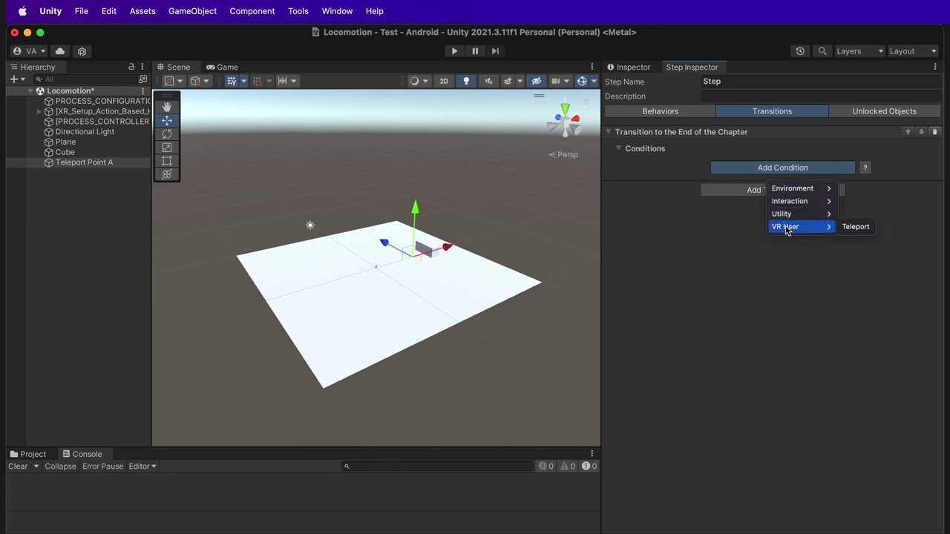
left_click(851, 231)
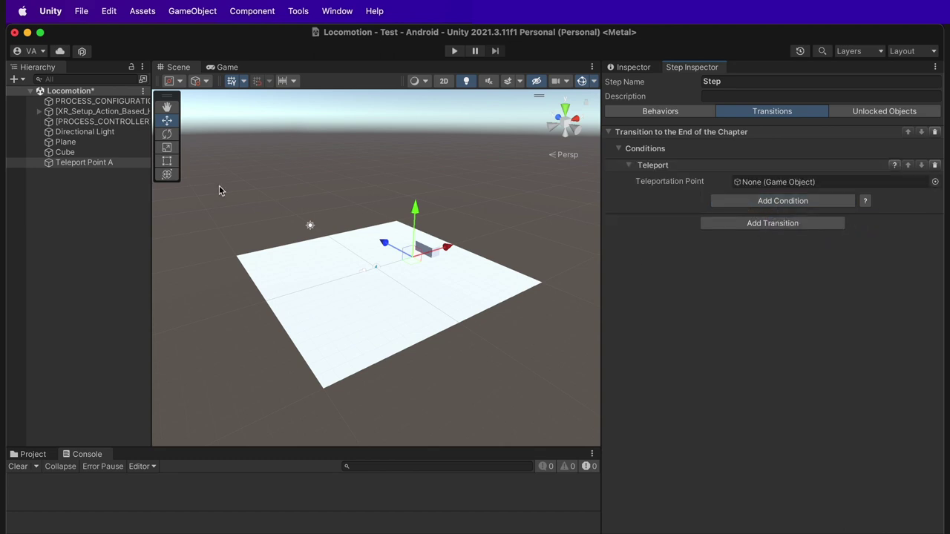
left_click_drag(98, 164, 750, 183)
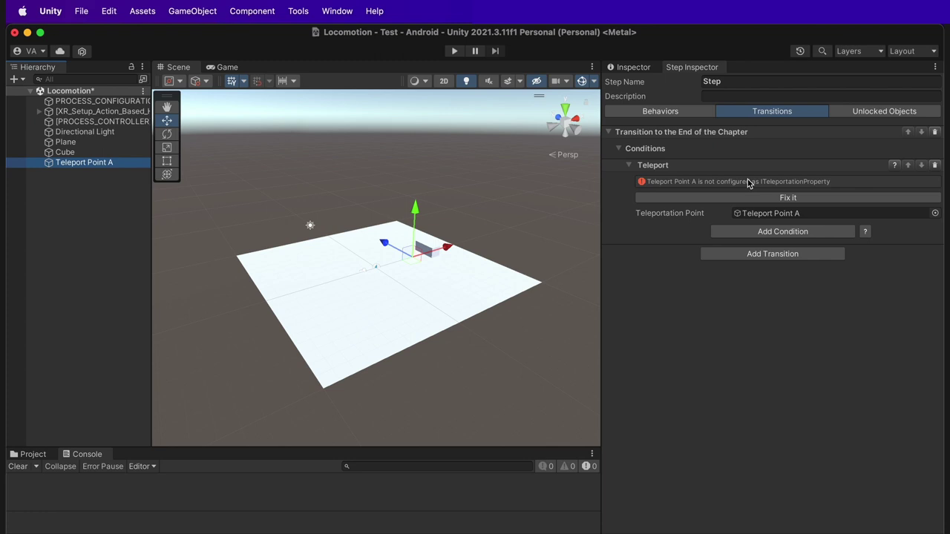
left_click(739, 197)
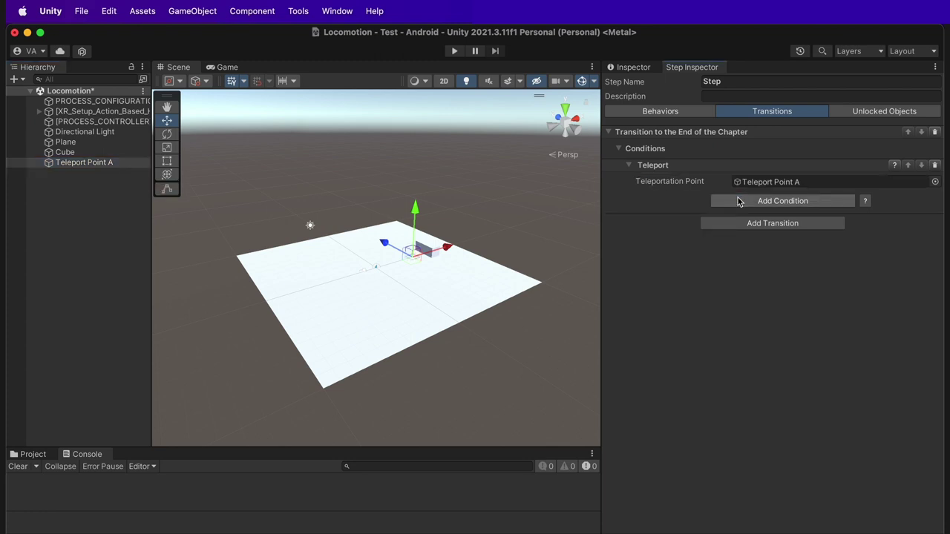
Step: Apply the default teleportation anchor to Teleport Point A through its Teleportation Property component
left_click(633, 68)
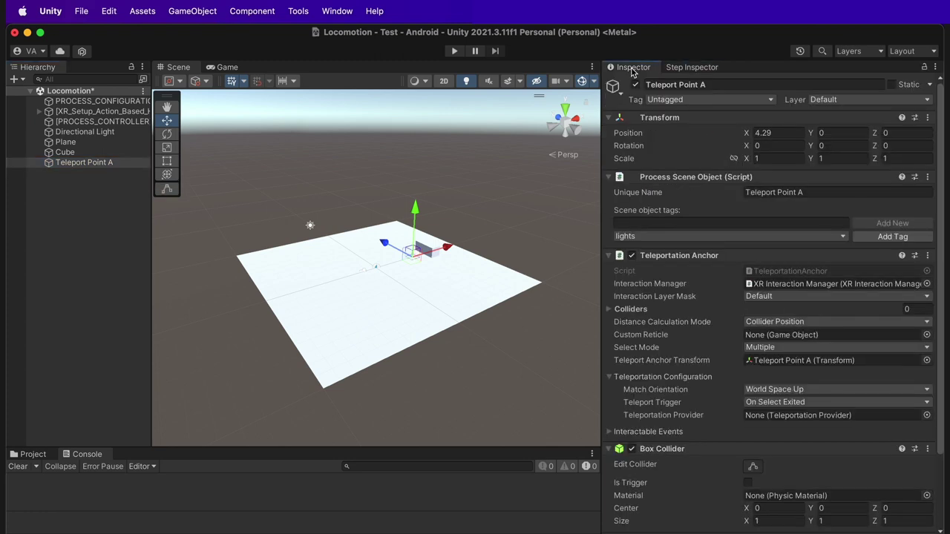
left_click(611, 178)
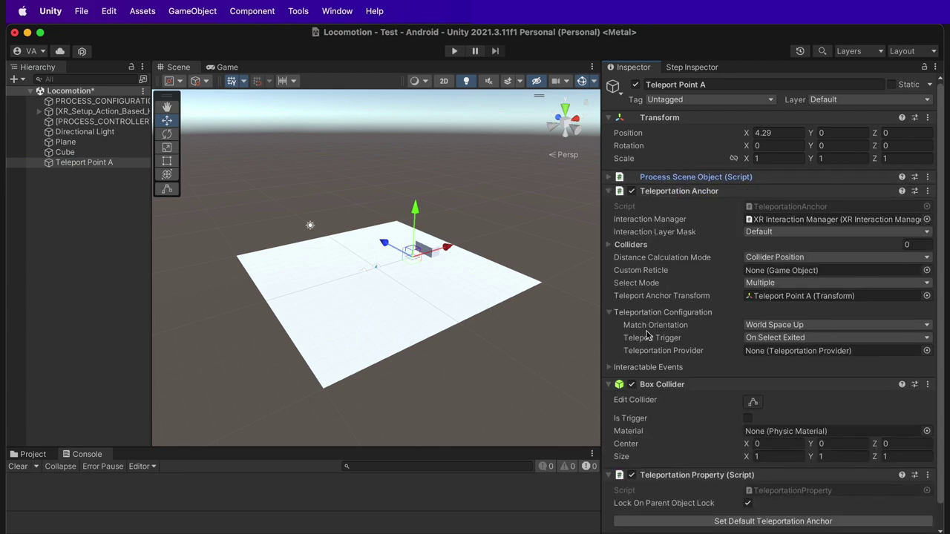
scroll(646, 331, "down", 2)
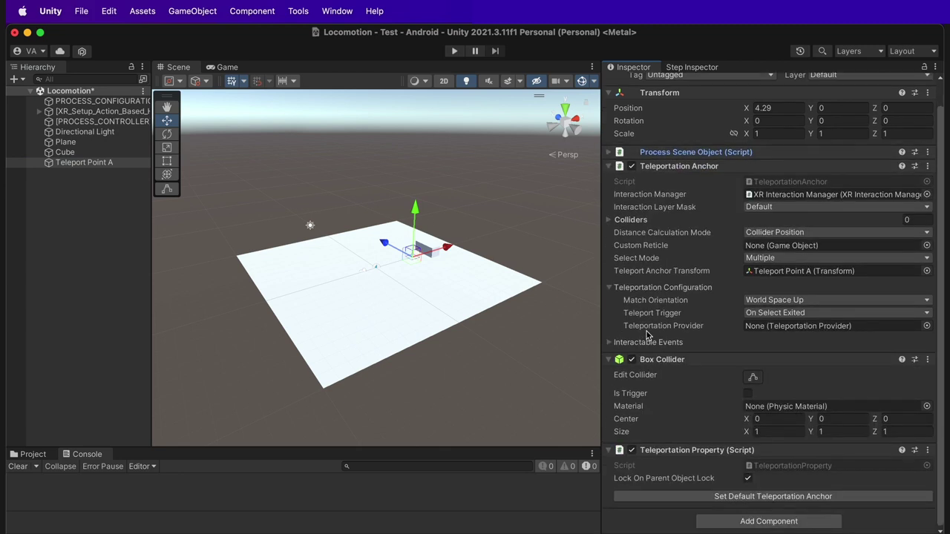
left_click(657, 498)
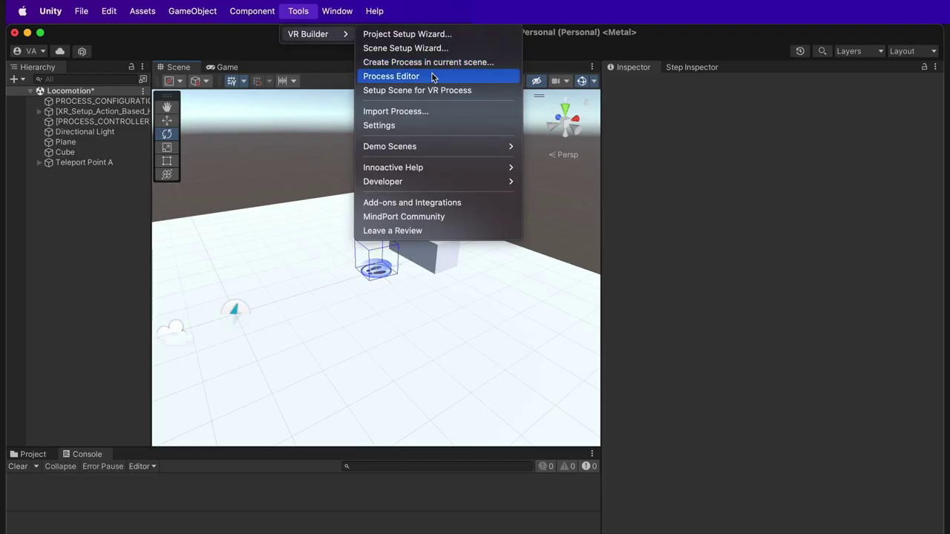
Step: In VR Builder's Process Editor, add a second step to Chapter 1 and connect the first step's transition to it
left_click(431, 76)
right_click(809, 356)
mouse_move(825, 365)
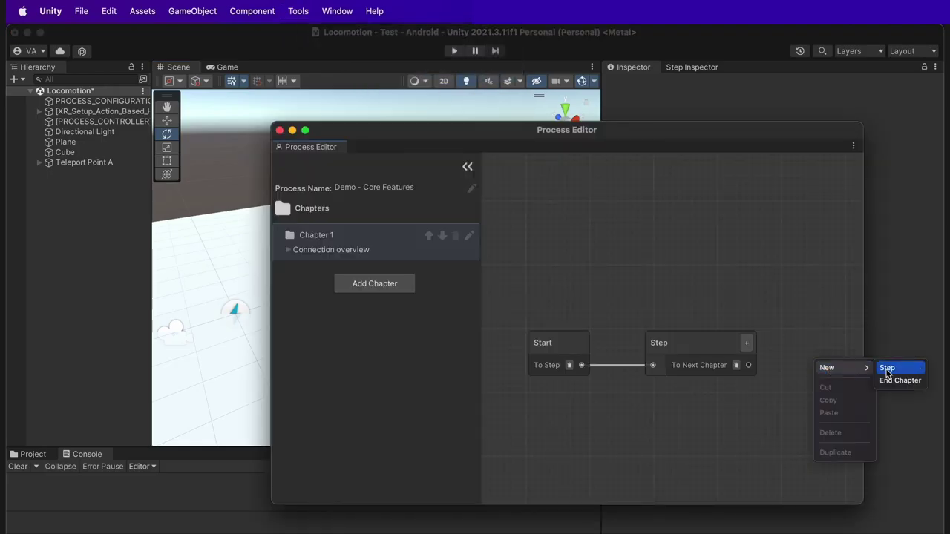
left_click(889, 366)
left_click_drag(748, 365, 821, 389)
middle_click_drag(821, 389, 755, 396)
left_click_drag(764, 375, 729, 347)
left_click(248, 176)
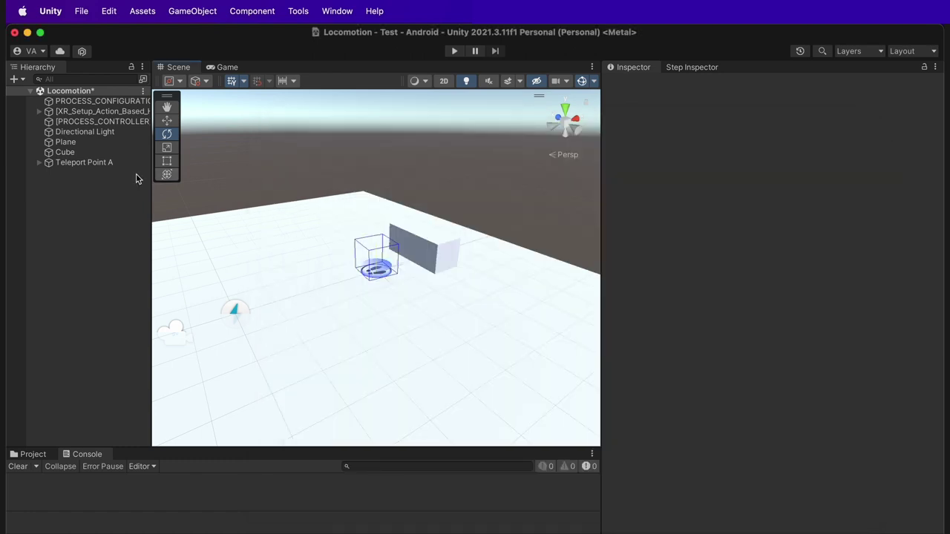
Step: Create an empty object named "Teleport Point B" and move it along the Z axis to about -4.72
left_click(192, 11)
left_click(208, 33)
type("w")
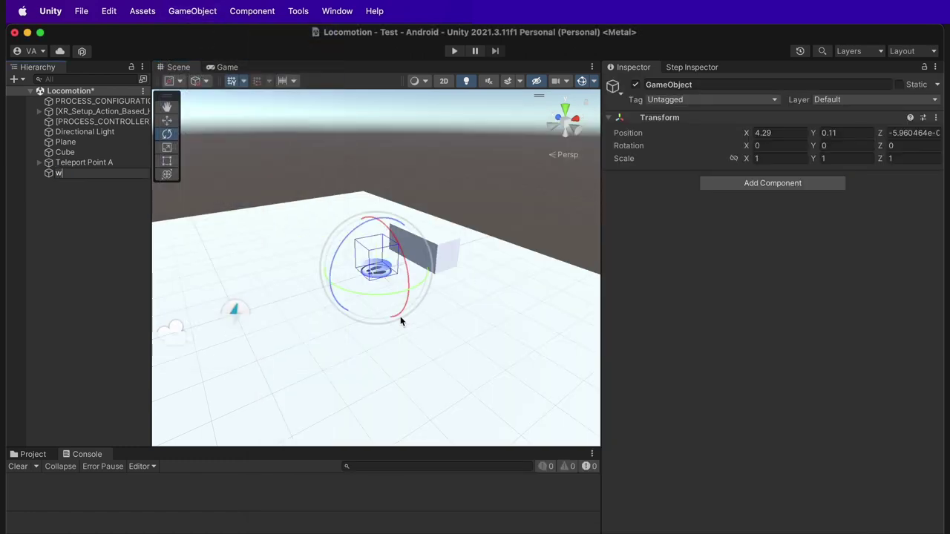
key("BackSpace")
type("Teleport Po")
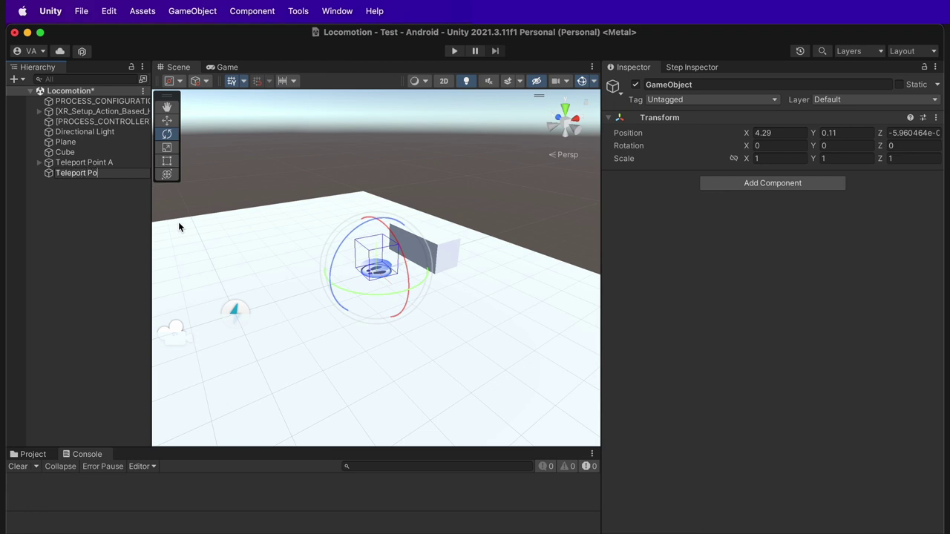
type("int B")
key("Return")
key("w")
left_click_drag(342, 262, 504, 345)
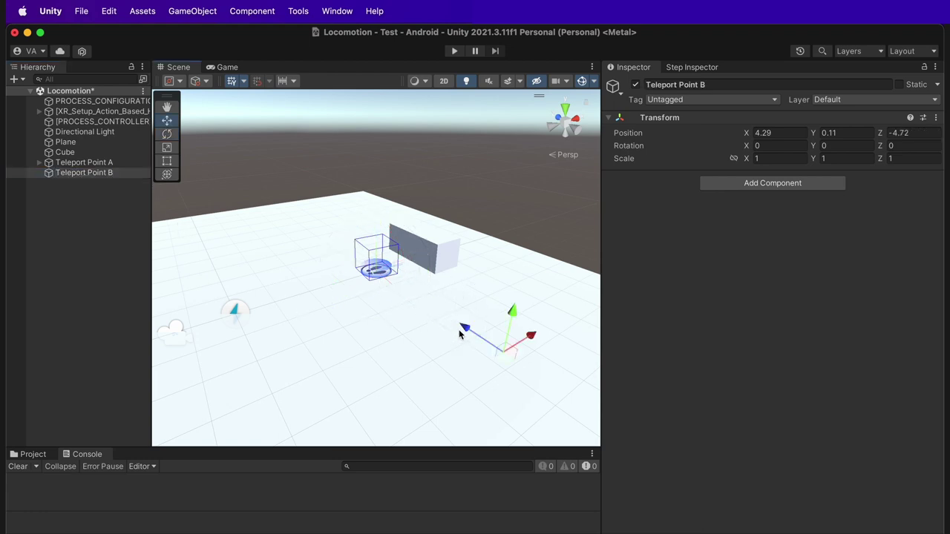
Step: Add a VR User Teleport condition to the new step's transition, assign Teleport Point B to it and auto-fix its configuration
left_click(692, 67)
left_click(769, 111)
left_click(781, 168)
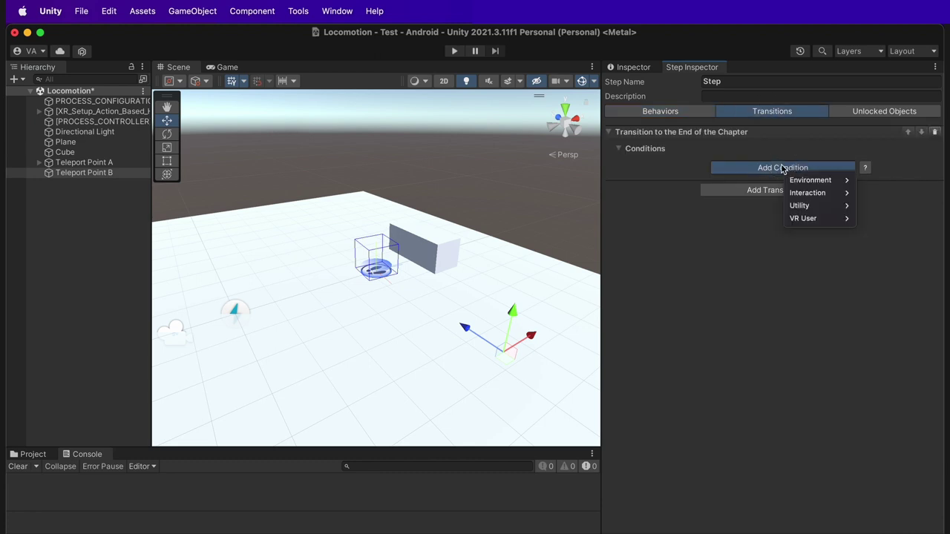
mouse_move(817, 215)
left_click(862, 217)
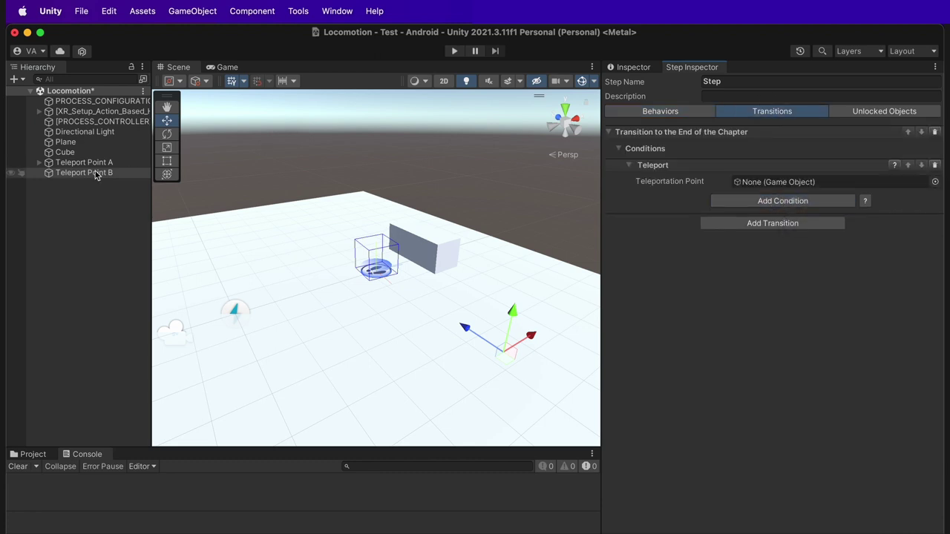
left_click_drag(89, 173, 768, 182)
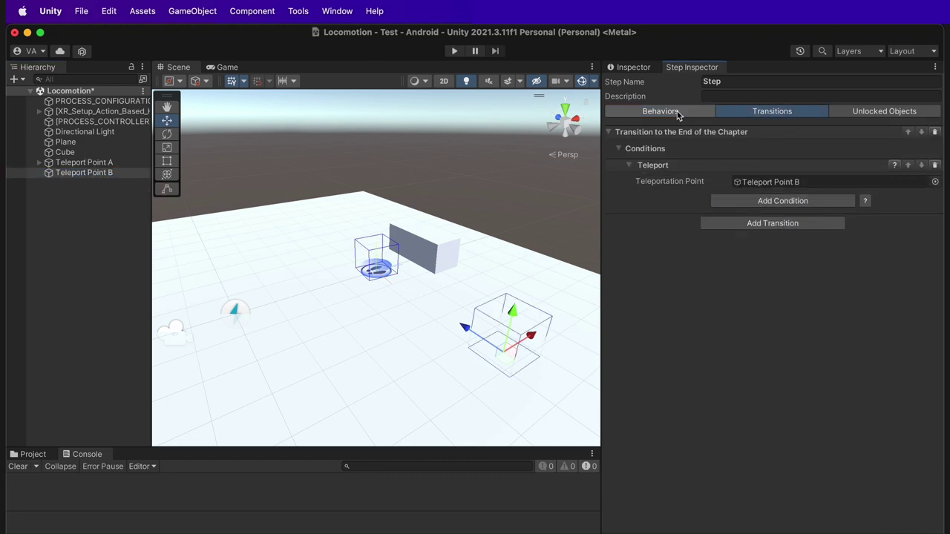
Step: Apply the default teleportation anchor to Teleport Point B through its Teleportation Property component
left_click(633, 66)
scroll(831, 499, "down", 1)
left_click(784, 501)
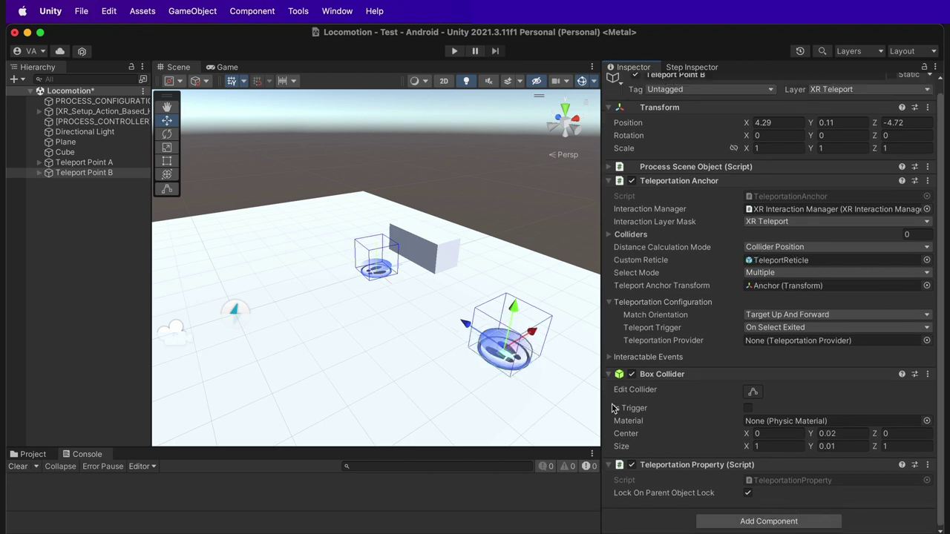
Step: Rotate Teleport Point B around its Y axis to set the direction its footprints face, and deselect it
key("e")
left_click_drag(518, 379, 374, 360)
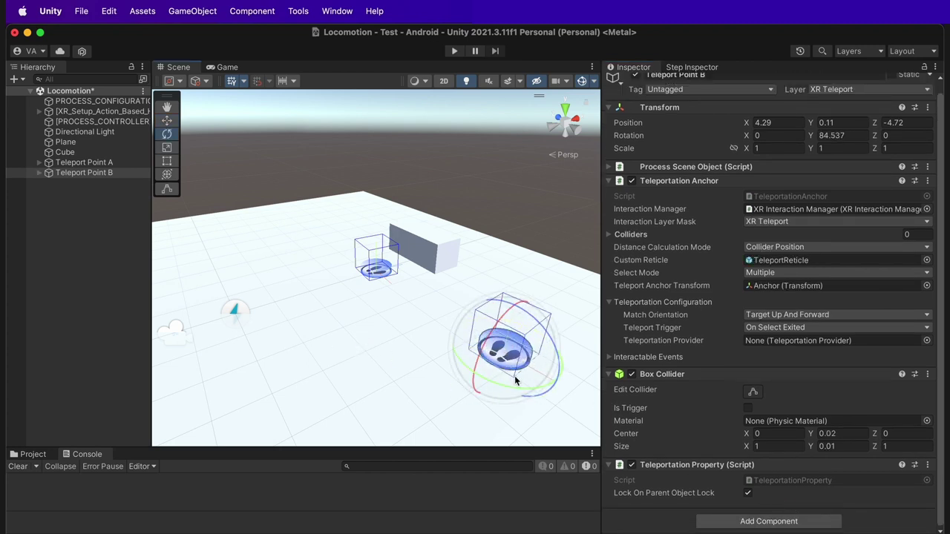
left_click_drag(514, 376, 318, 307)
left_click(567, 228)
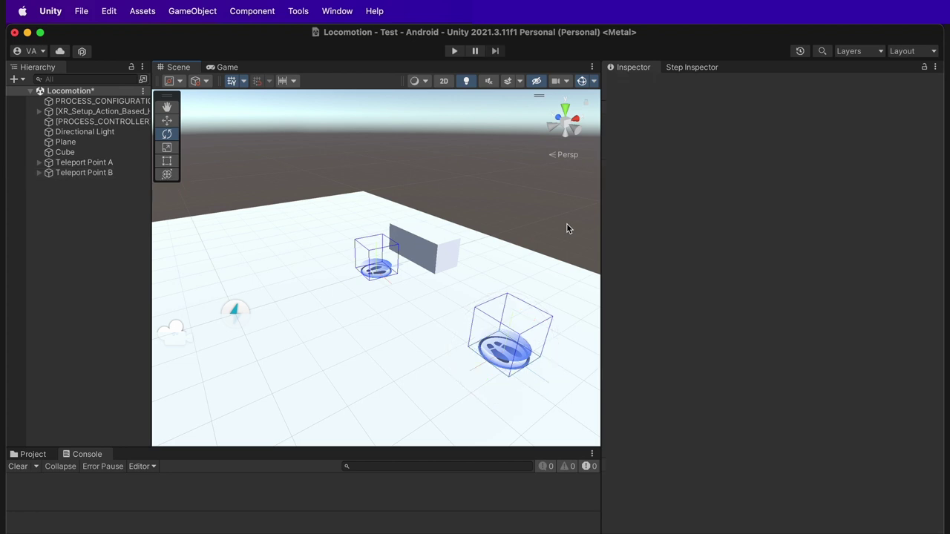
key("super+shift+5")
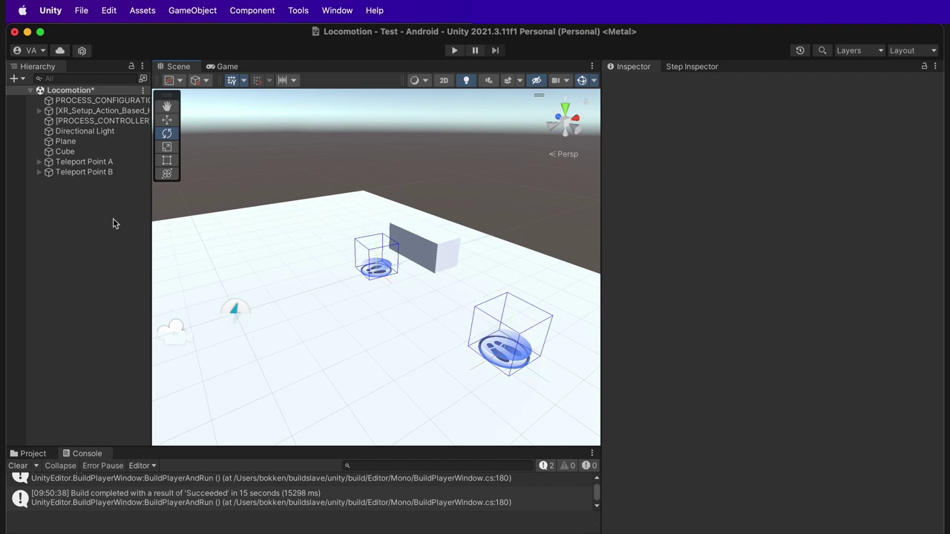
Step: Assign the TeleportReticle asset as the custom reticle of Teleport Point A's Teleportation Anchor
left_click(102, 164)
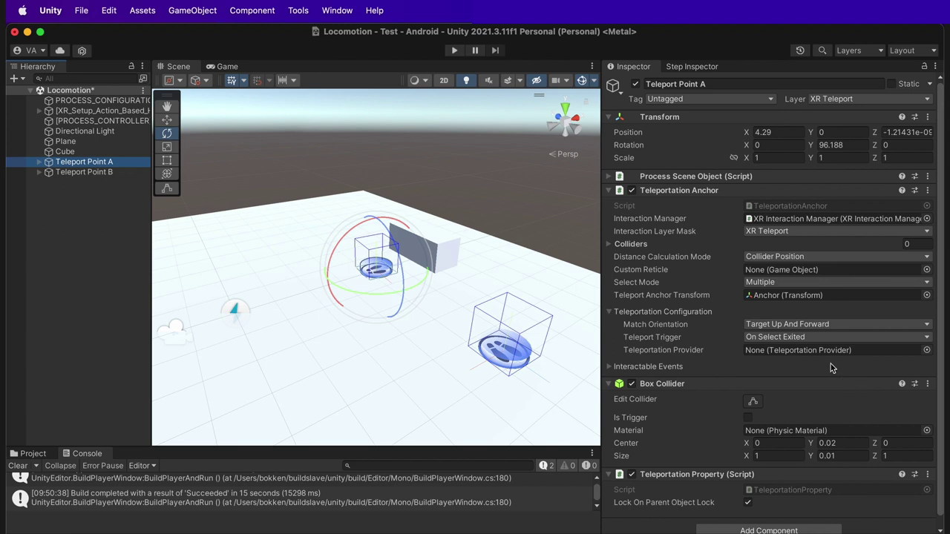
left_click(665, 272)
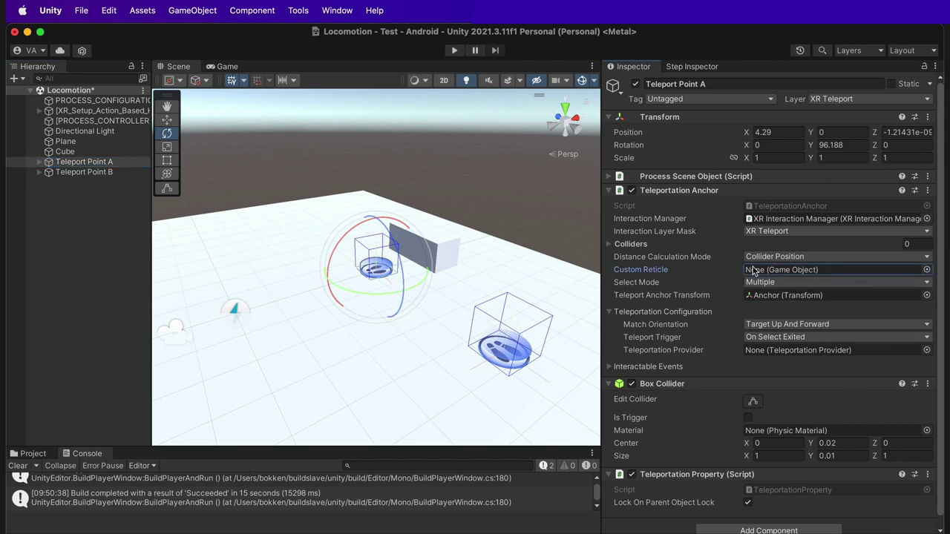
left_click(928, 272)
type("ret")
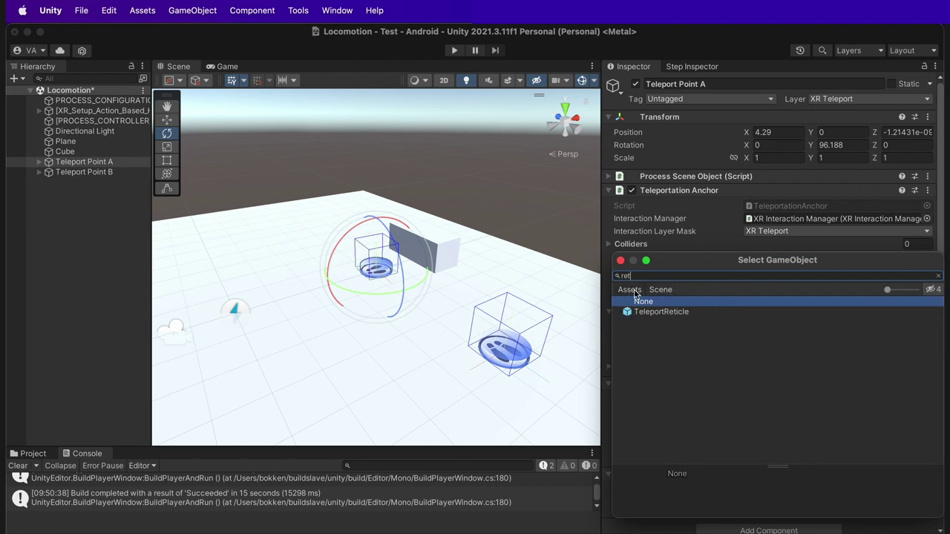
left_click(676, 313)
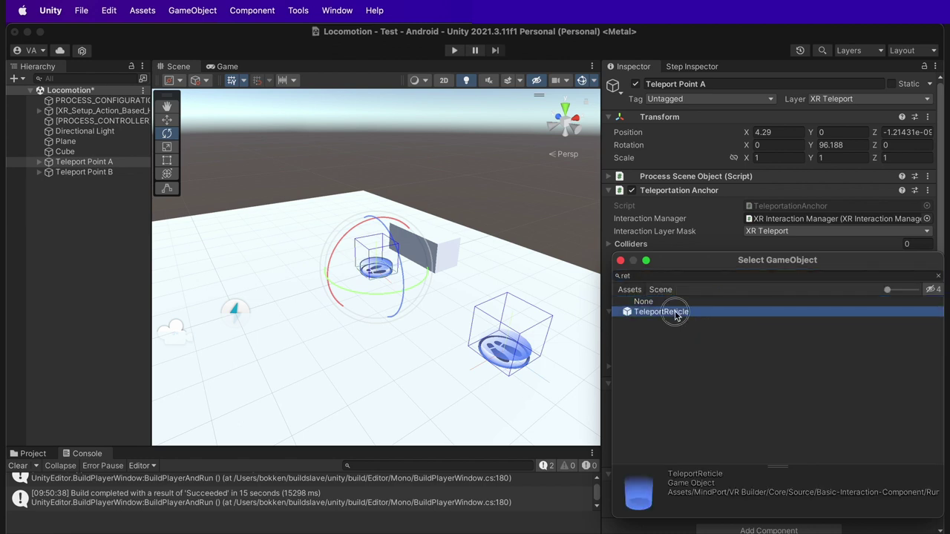
double_click(676, 312)
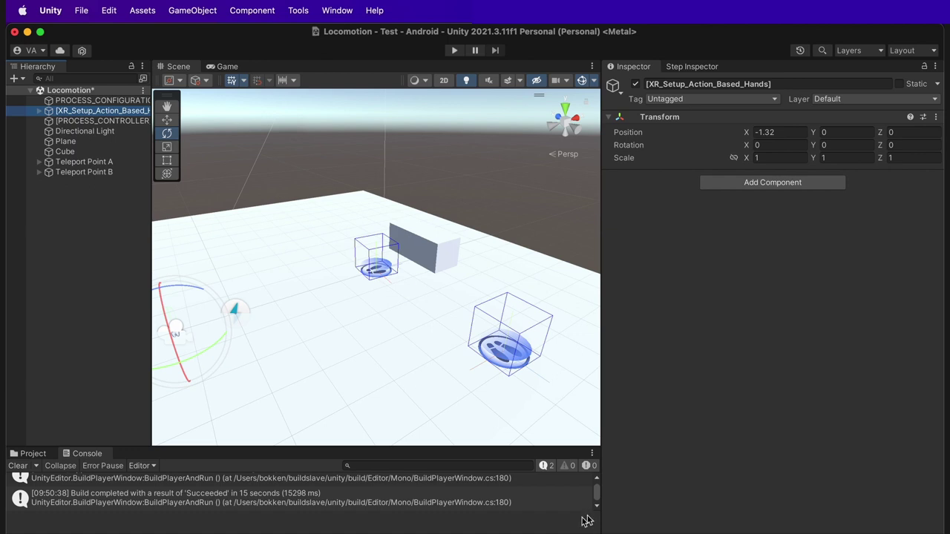
Step: Set the Move Scheme of the XR Rig's Locomotion Scheme Manager to Continuous
left_click(39, 110)
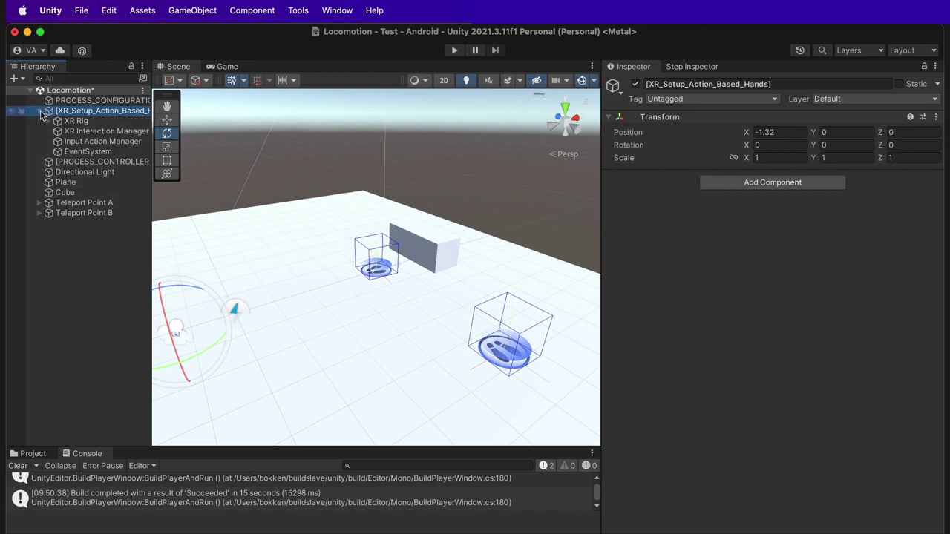
left_click(67, 122)
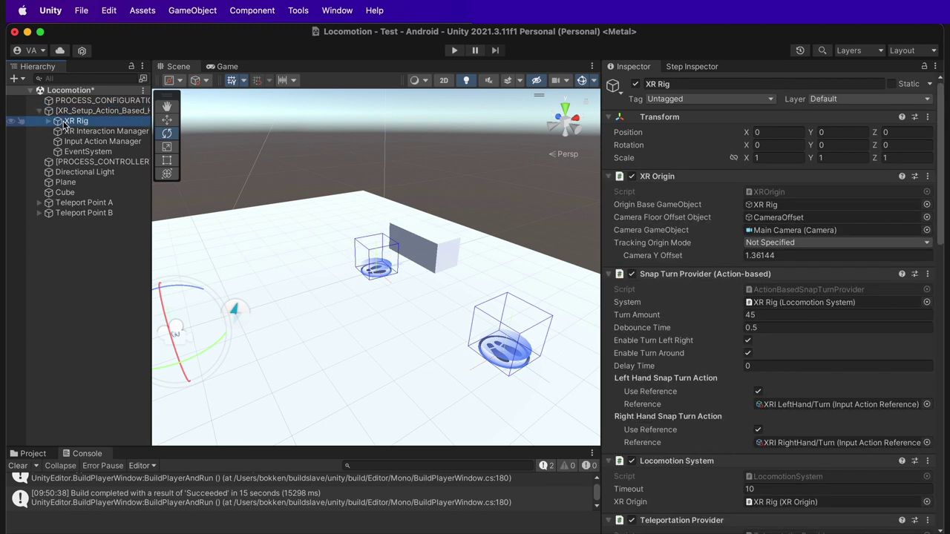
scroll(720, 386, "down", 2)
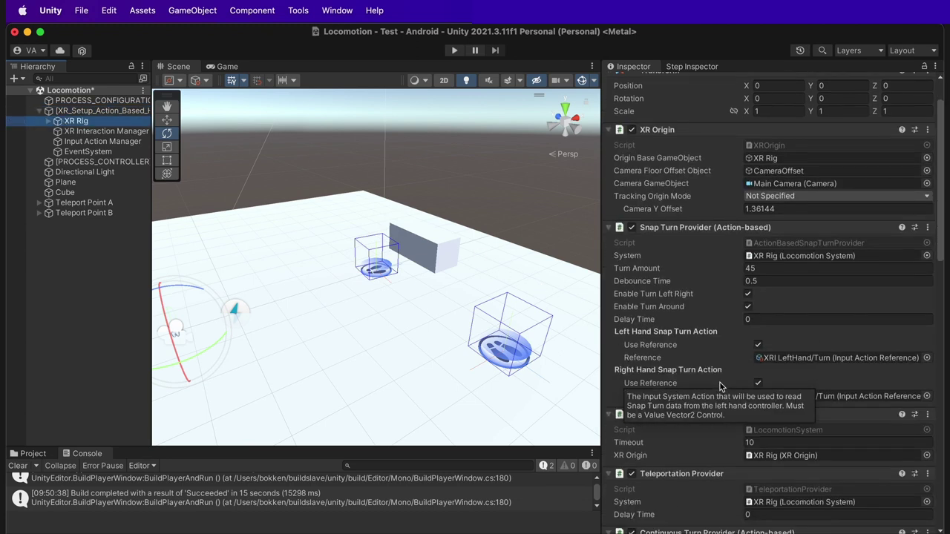
scroll(720, 386, "down", 7)
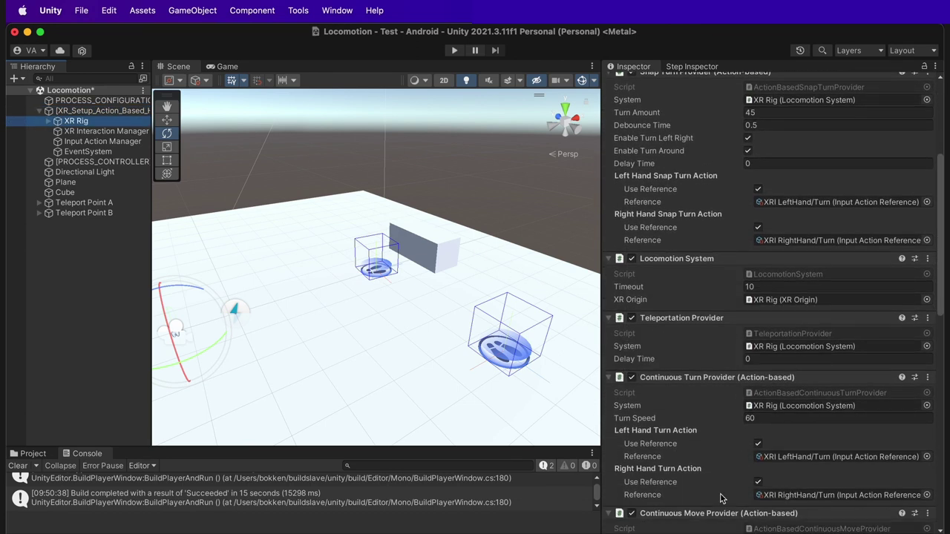
scroll(721, 499, "down", 8)
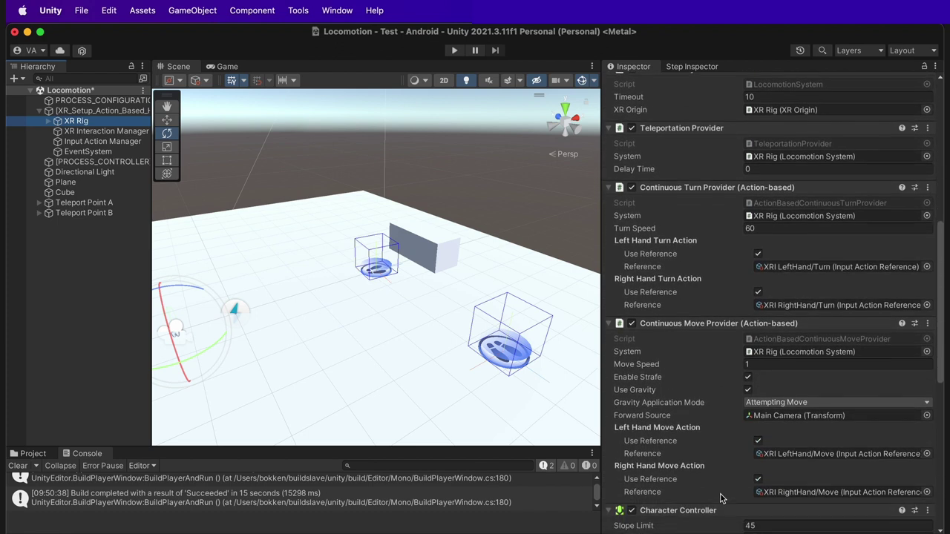
scroll(720, 499, "down", 12)
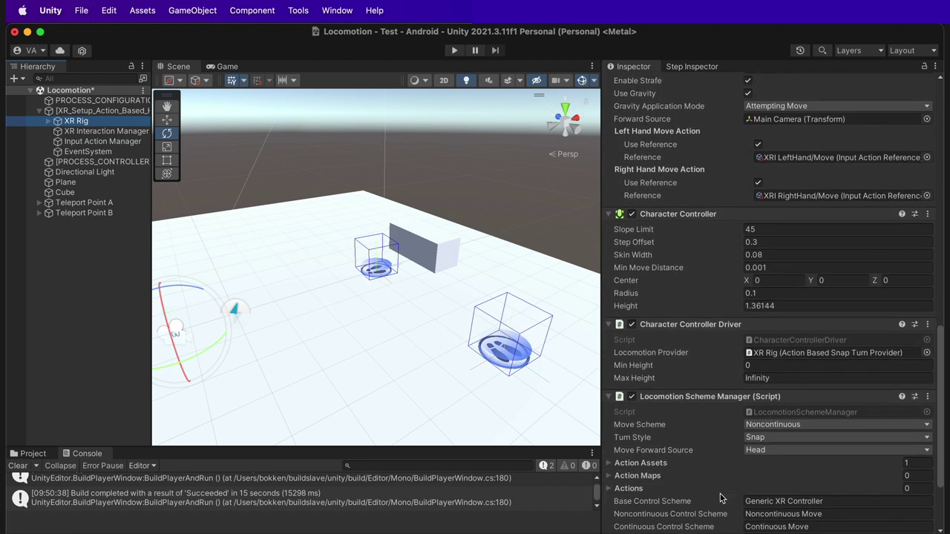
scroll(720, 499, "down", 5)
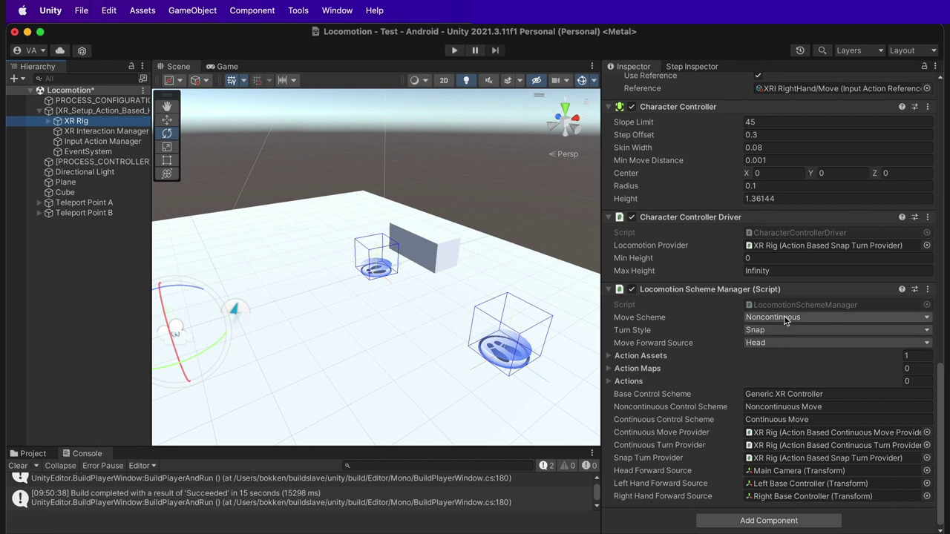
left_click(785, 317)
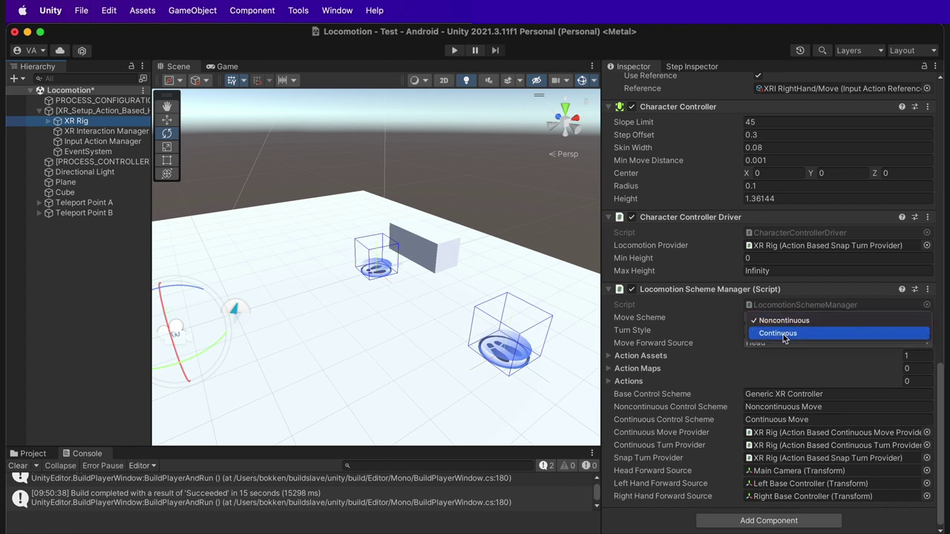
left_click(785, 335)
Step: Switch the Turn Style in the Locomotion Scheme Manager to Continuous, and return it to Snap
mouse_move(689, 382)
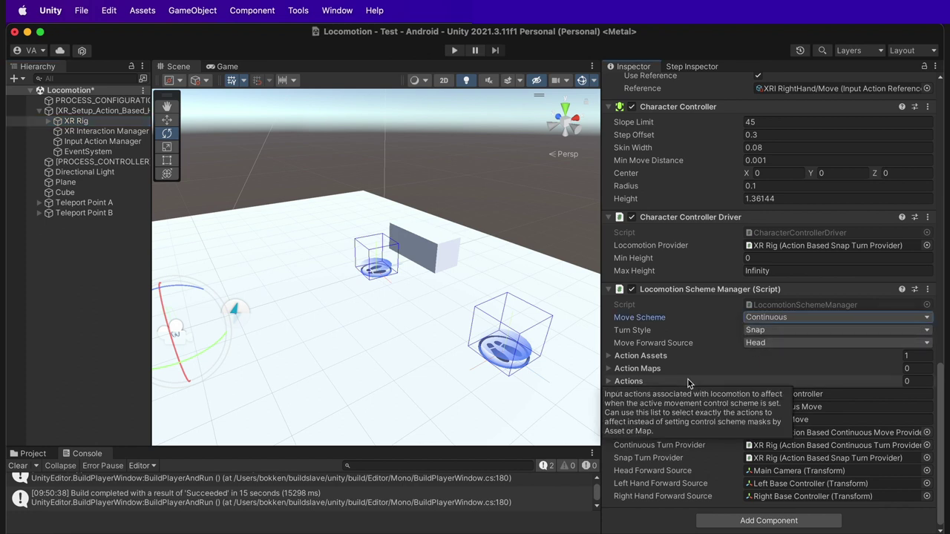
mouse_move(713, 320)
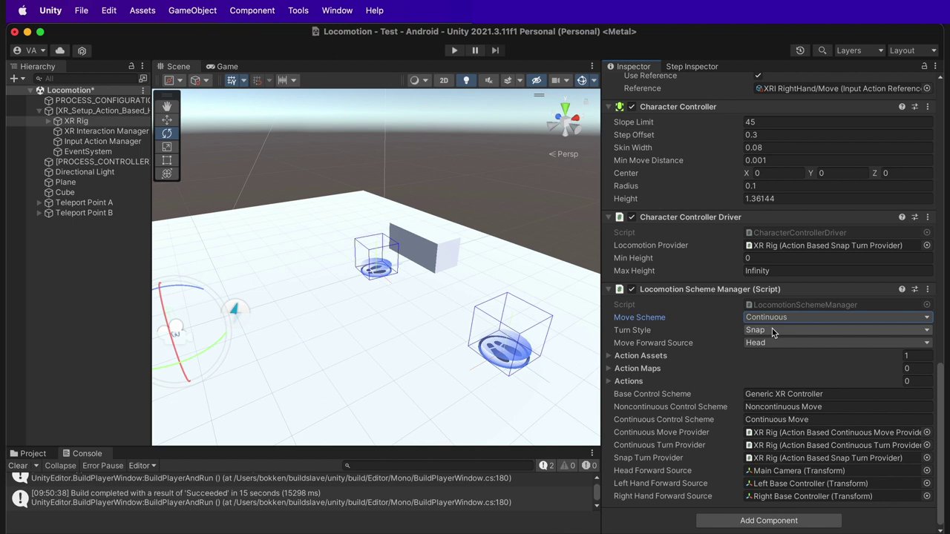
left_click(772, 331)
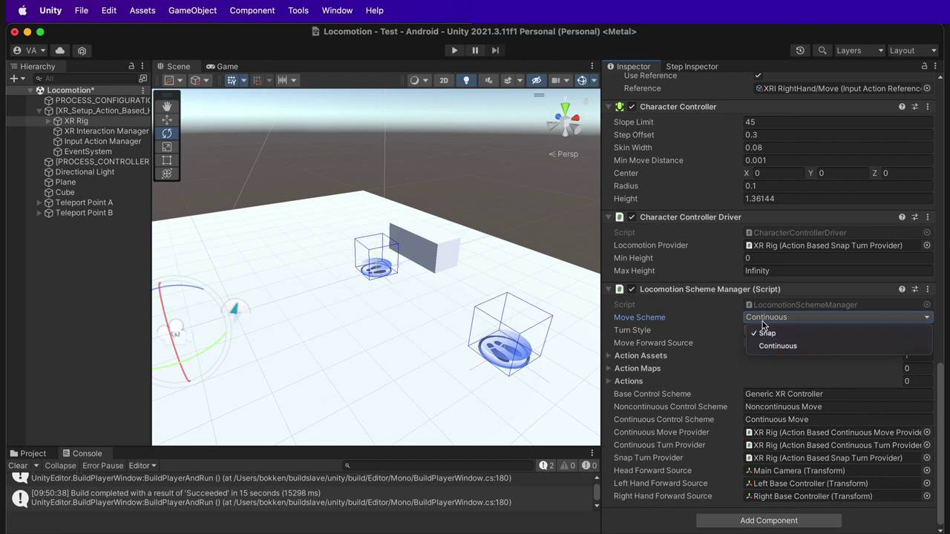
left_click(779, 346)
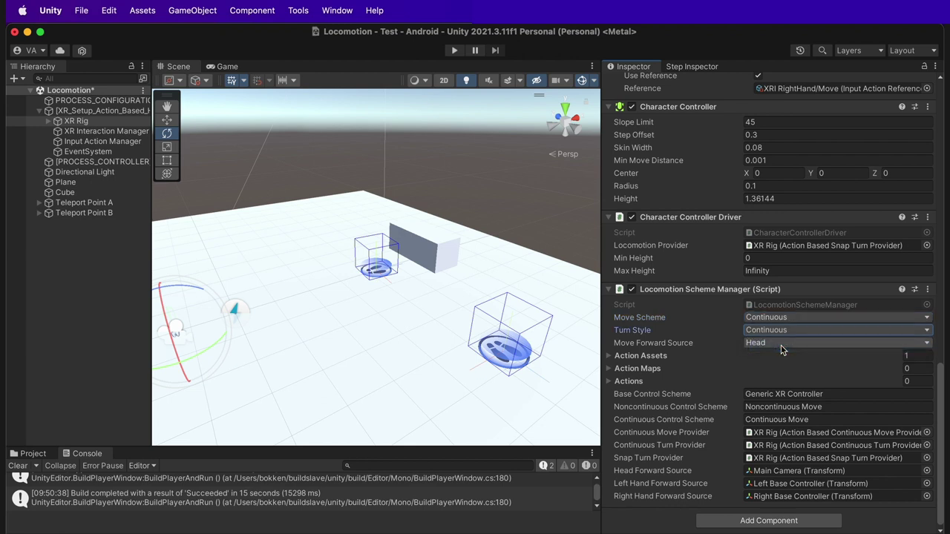
mouse_move(658, 420)
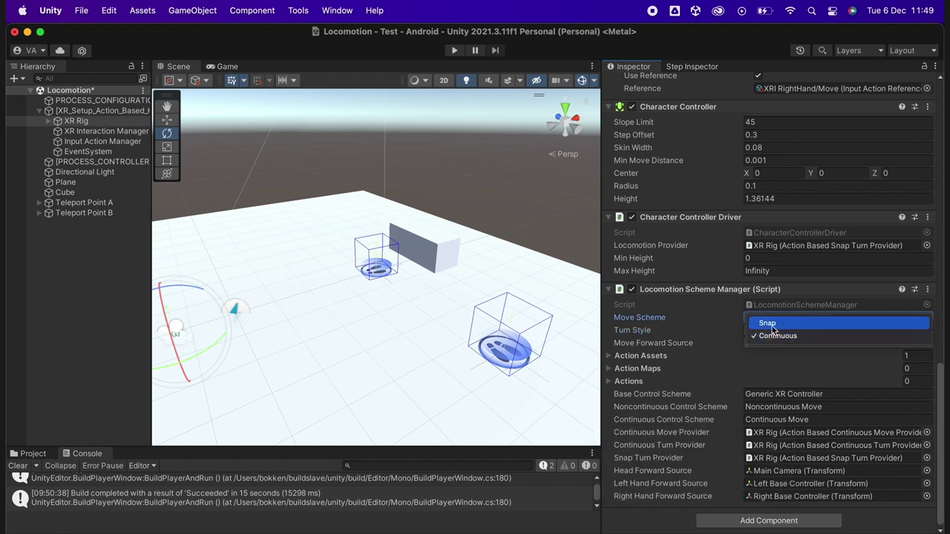
left_click(765, 322)
Step: Set the Turn Amount of the XR Rig's Snap Turn Provider to 90, and change it back to 45
scroll(783, 282, "up", 10)
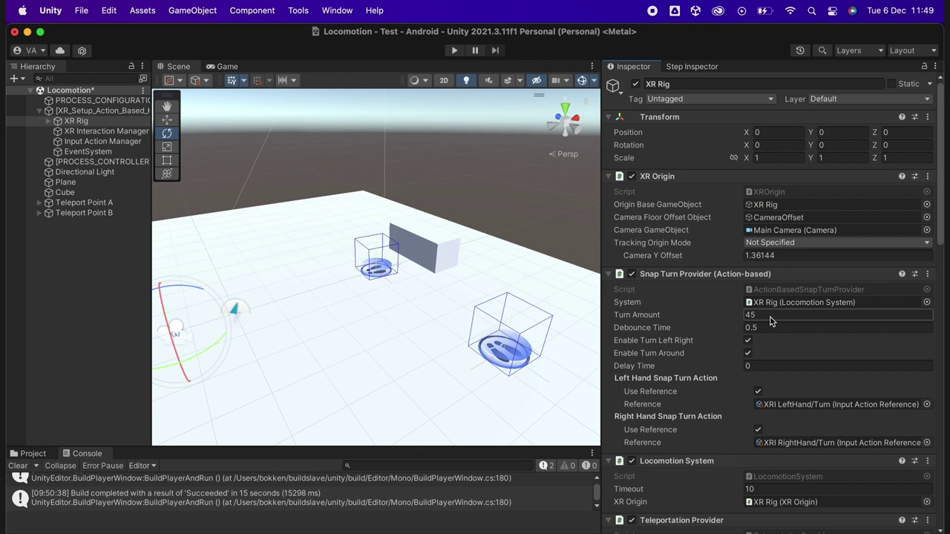
left_click(778, 316)
type("90")
key("BackSpace")
key("BackSpace")
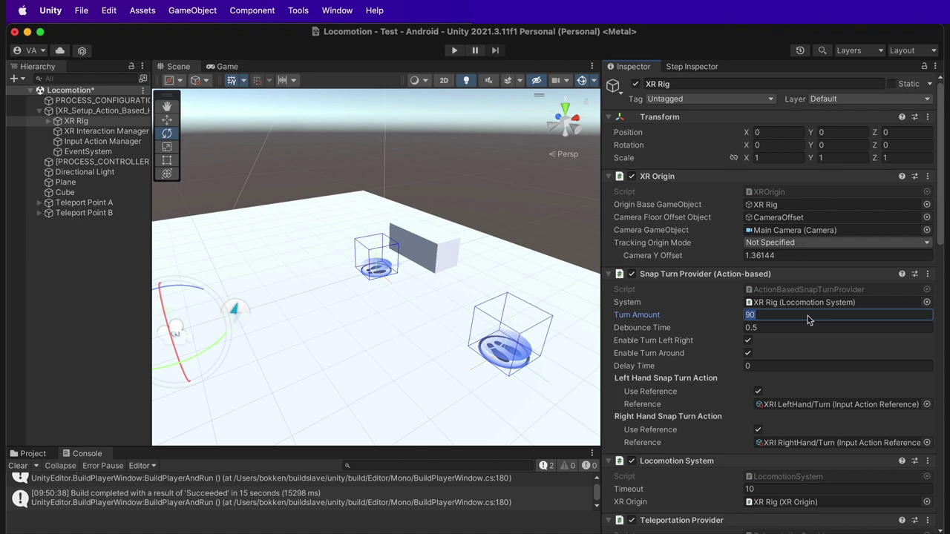
type("45")
key("Return")
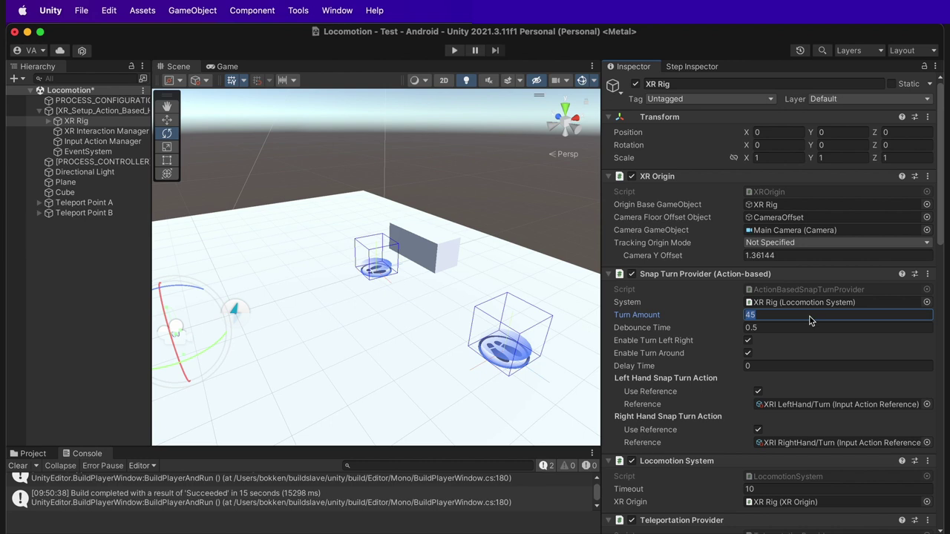